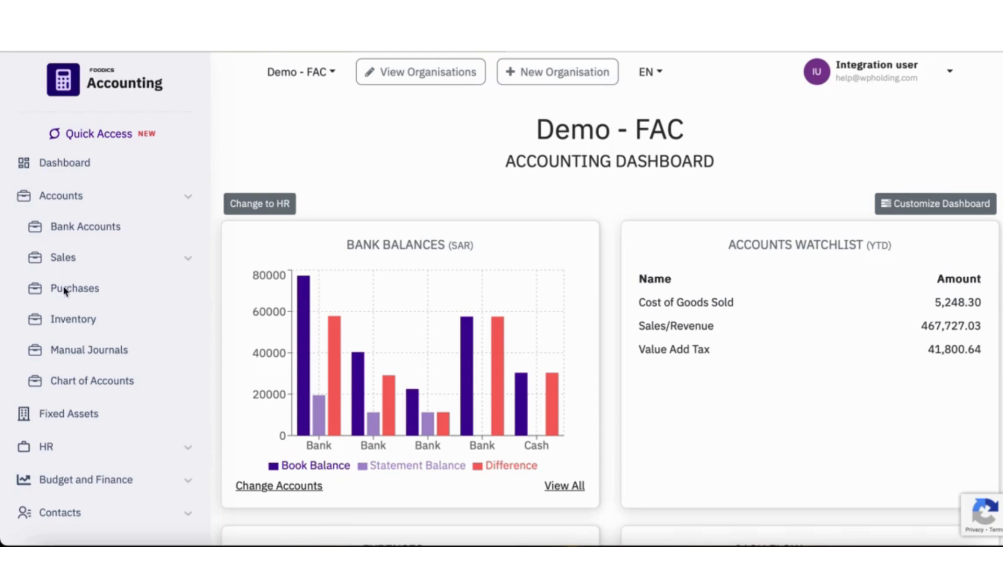
- Open the unreferenced bill from supplier aaa among the purchase bills awaiting payment
{"action": "left_click", "coordinate": [89, 295]}
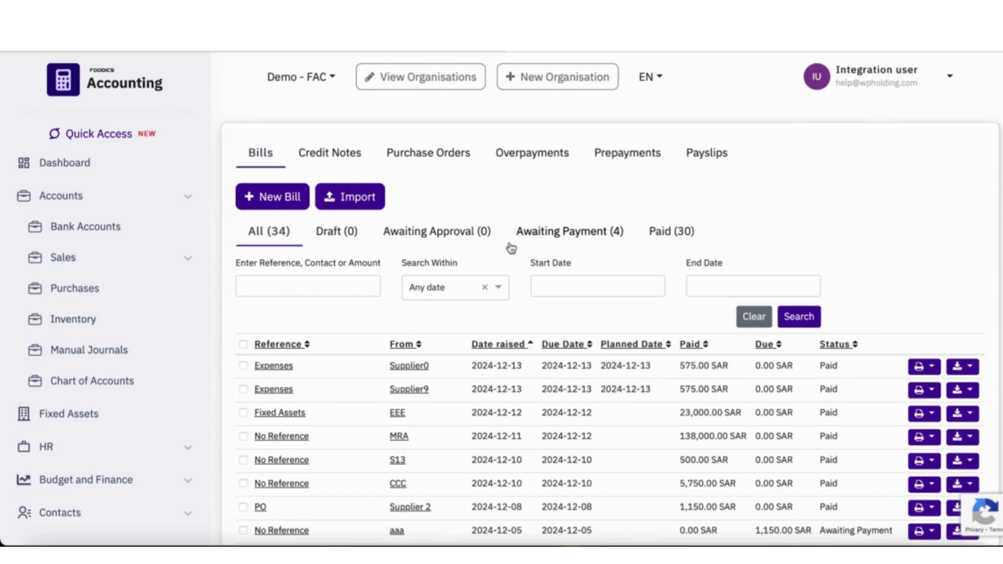
{"action": "left_click", "coordinate": [577, 239]}
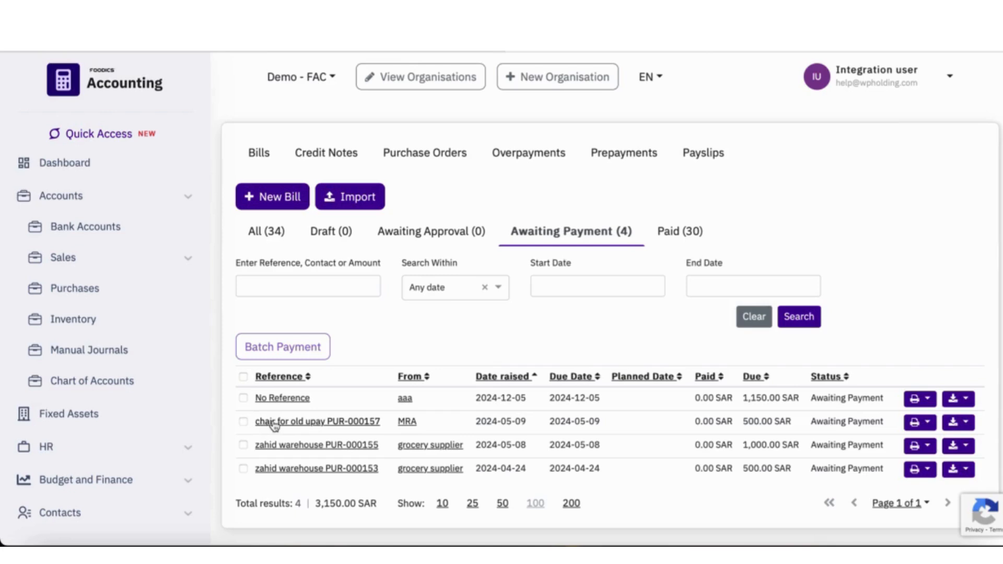
{"action": "left_click", "coordinate": [290, 401]}
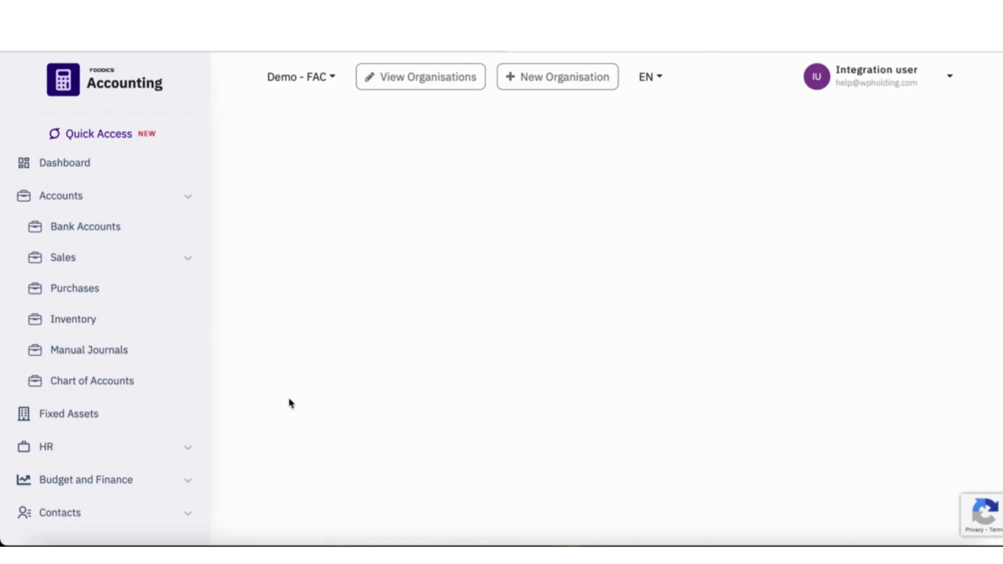
- In the bill's payment form, set the date paid to 2024-12-13 and the paying account to Bank (251)
{"action": "scroll", "coordinate": [402, 459], "scroll_direction": "down", "scroll_amount": 3}
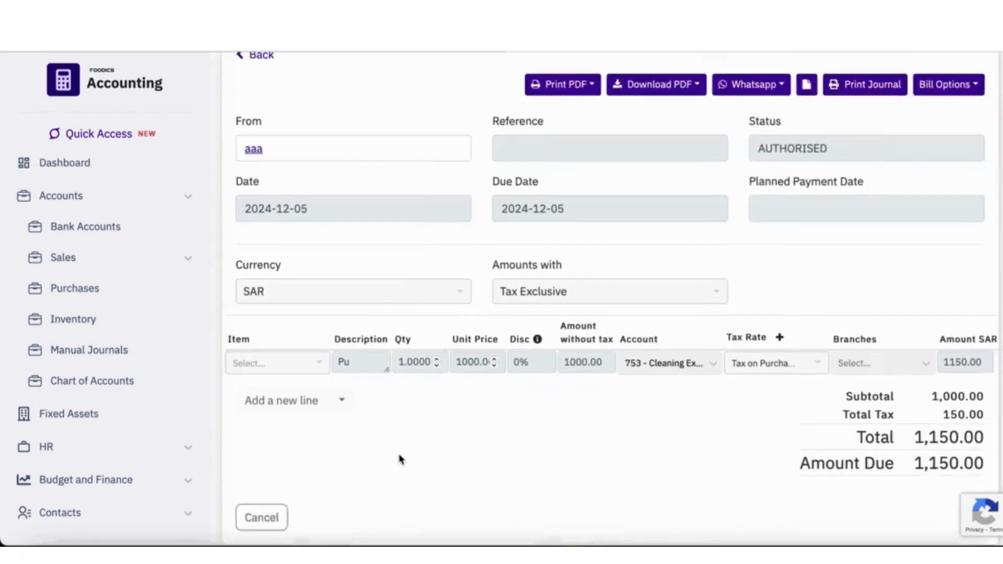
{"action": "scroll", "coordinate": [400, 458], "scroll_direction": "down", "scroll_amount": 5}
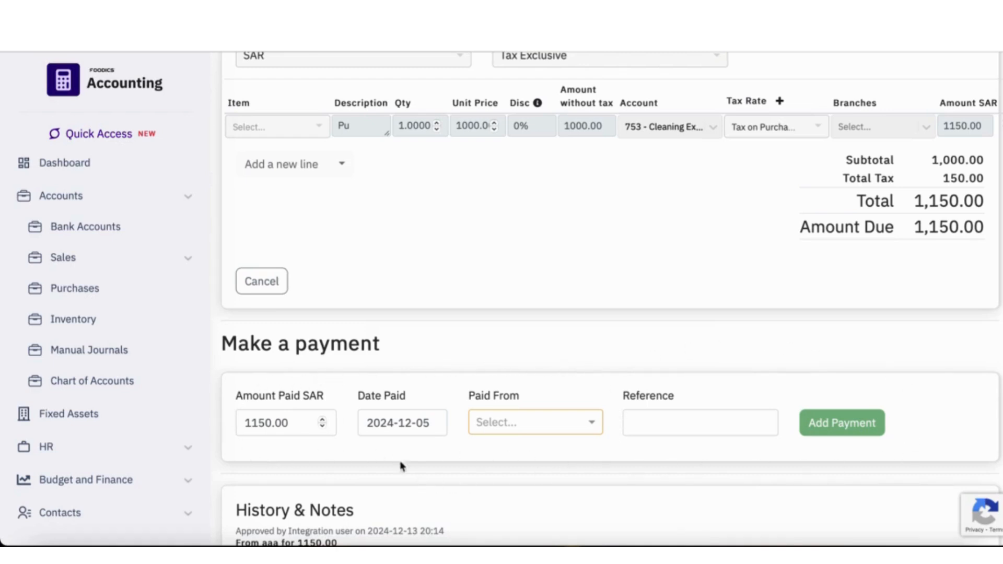
{"action": "left_click", "coordinate": [431, 423]}
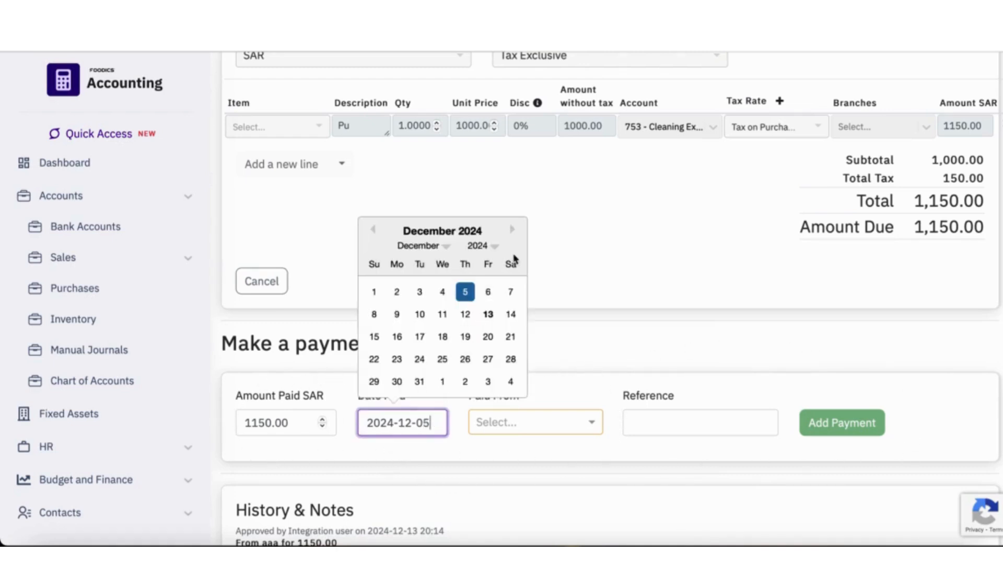
{"action": "left_click", "coordinate": [488, 315]}
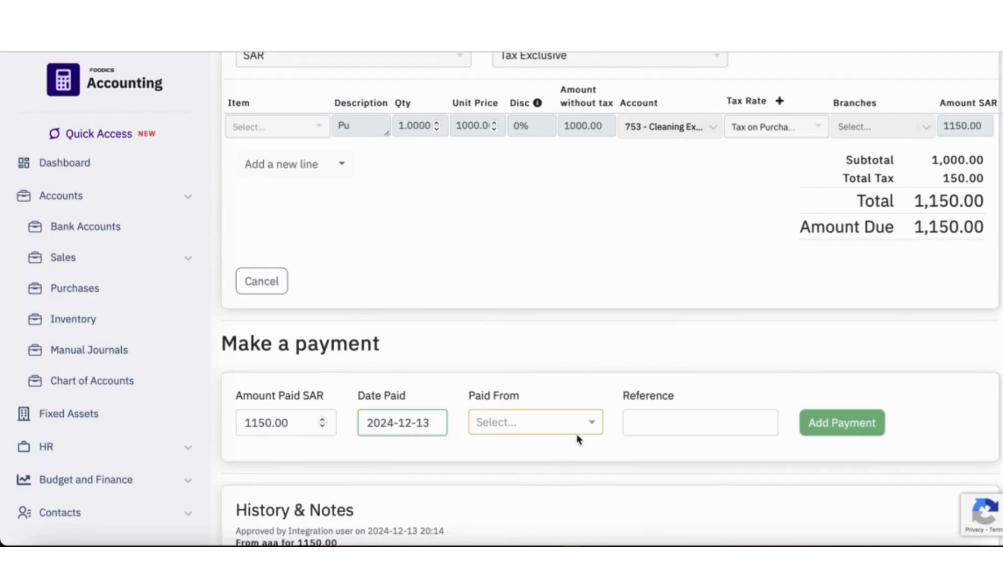
{"action": "left_click", "coordinate": [588, 423]}
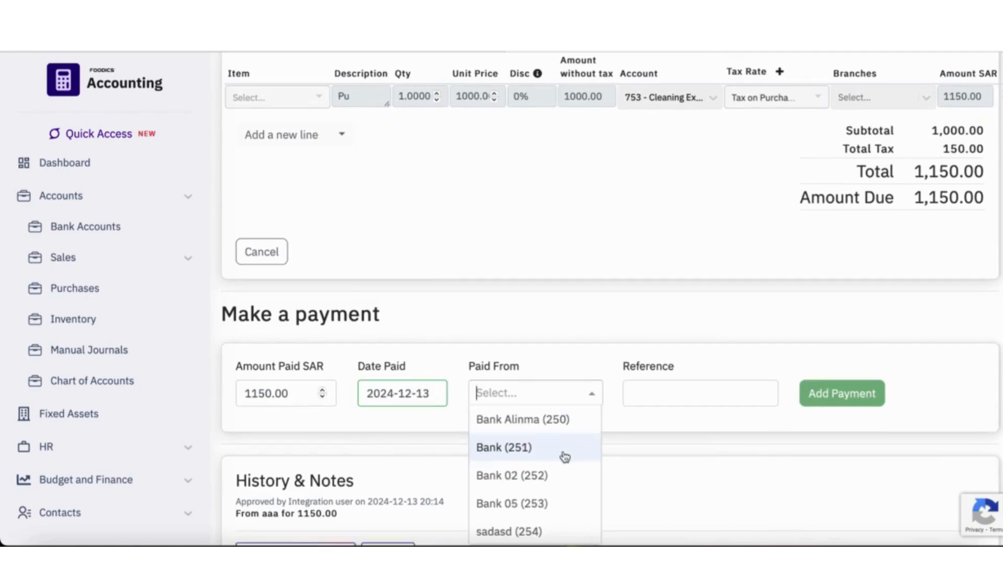
{"action": "left_click", "coordinate": [512, 449]}
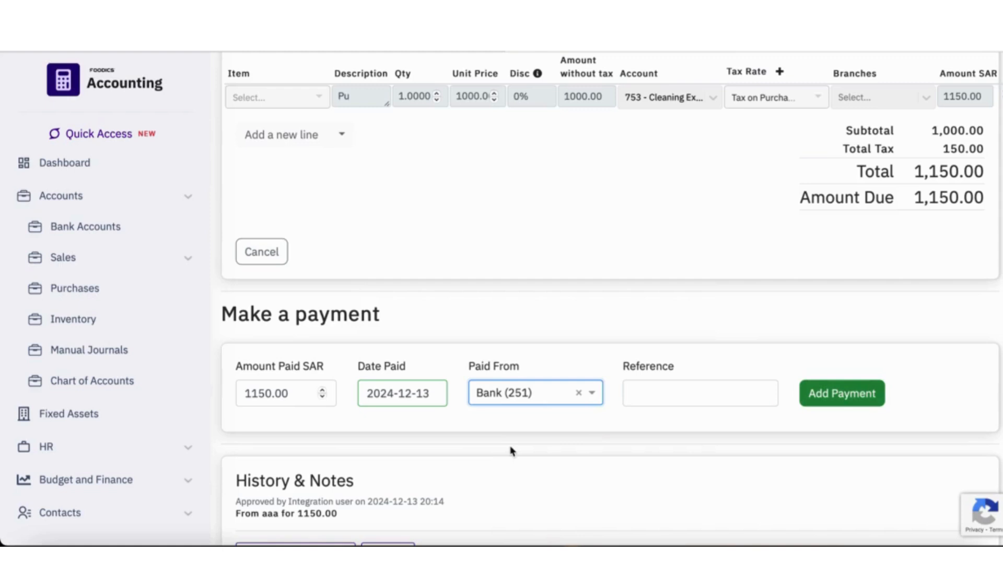
- Enter the payment reference "Purchases", add the payment, and review the bill's totals
{"action": "left_click", "coordinate": [676, 394]}
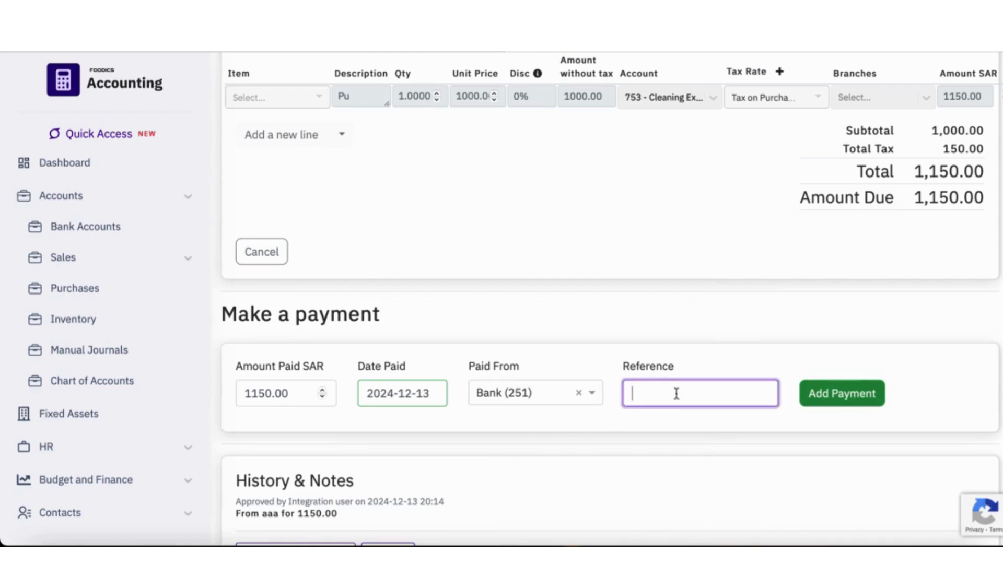
{"action": "type", "text": "Purchases"}
{"action": "left_click", "coordinate": [854, 391]}
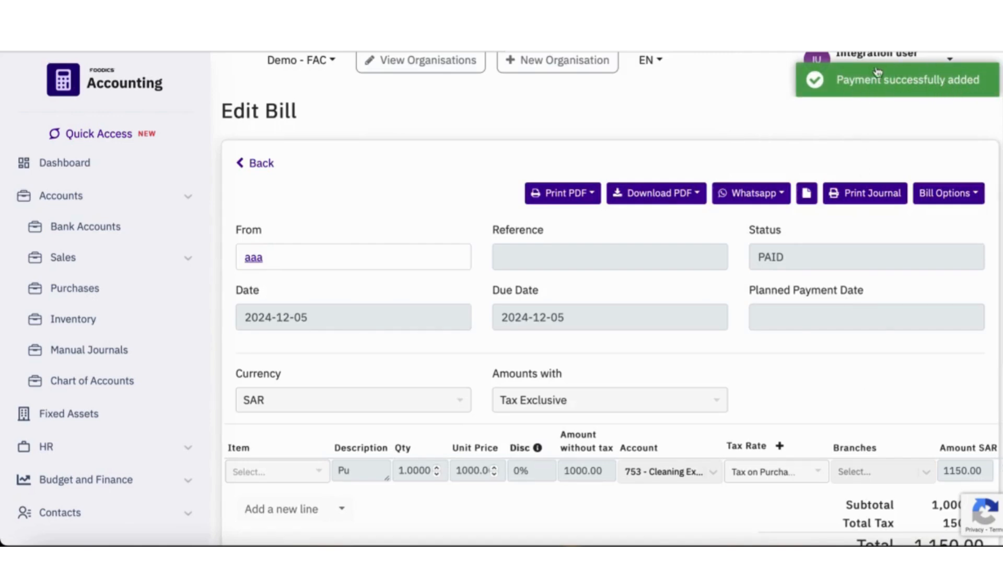
{"action": "scroll", "coordinate": [869, 231], "scroll_direction": "down", "scroll_amount": 4}
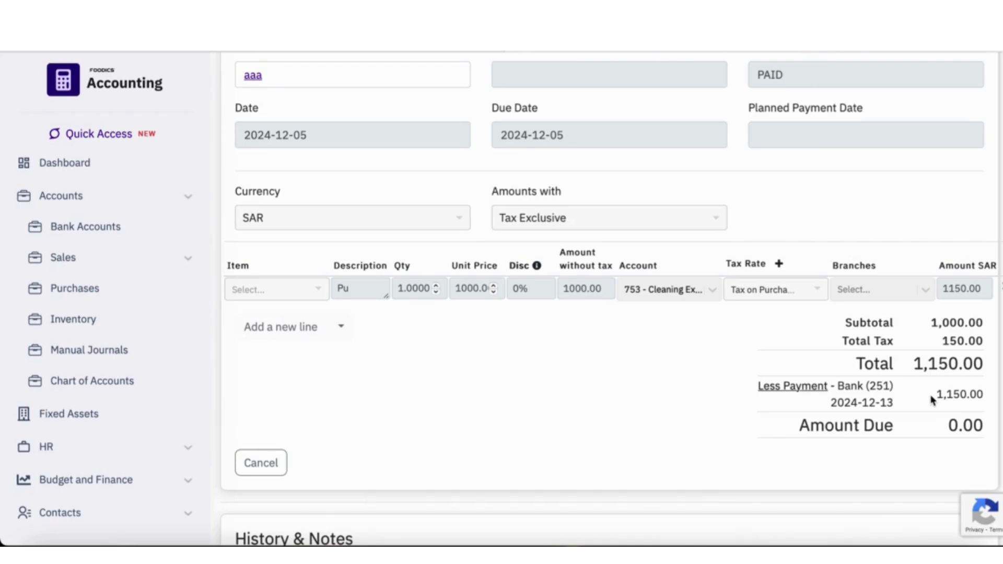
{"action": "scroll", "coordinate": [769, 422], "scroll_direction": "up", "scroll_amount": 4}
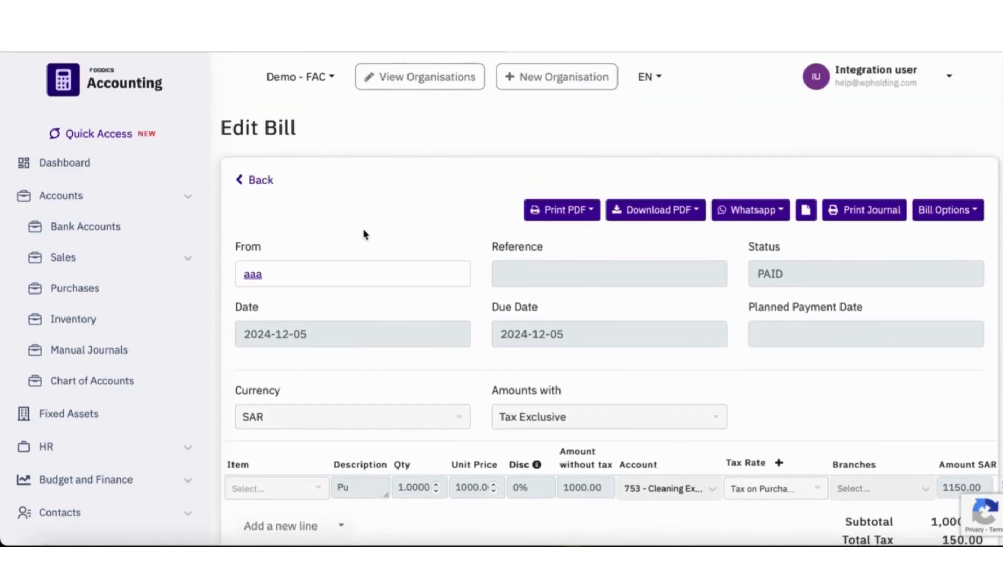
- Open the "chair for old upay" bill from MRA among the purchase bills awaiting payment
{"action": "left_click", "coordinate": [96, 301]}
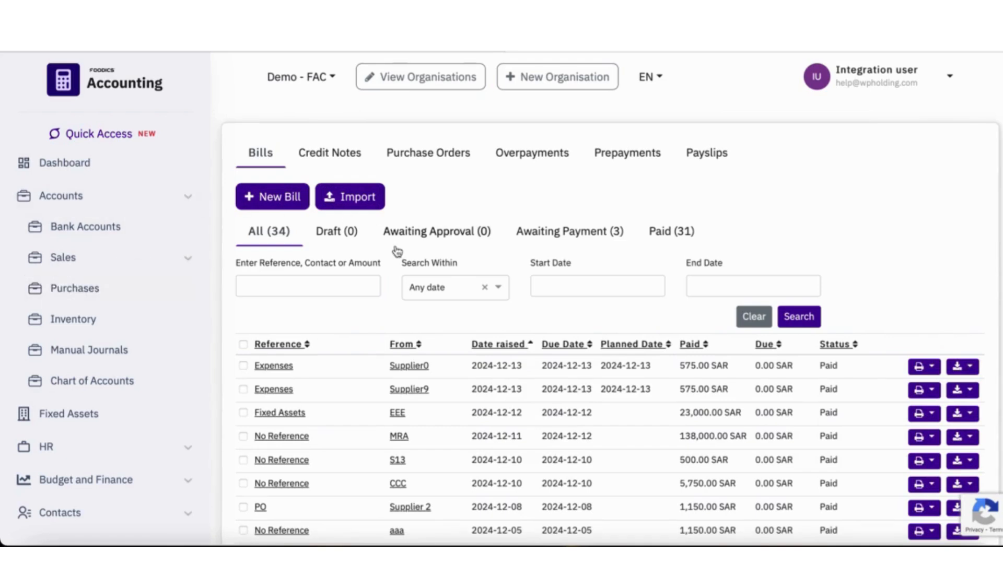
{"action": "left_click", "coordinate": [568, 236]}
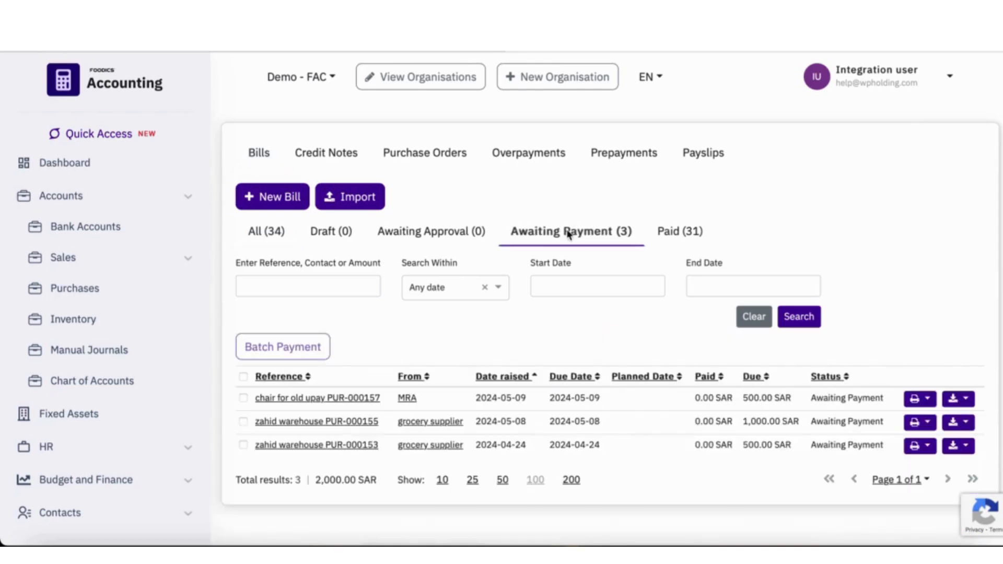
{"action": "left_click", "coordinate": [311, 401]}
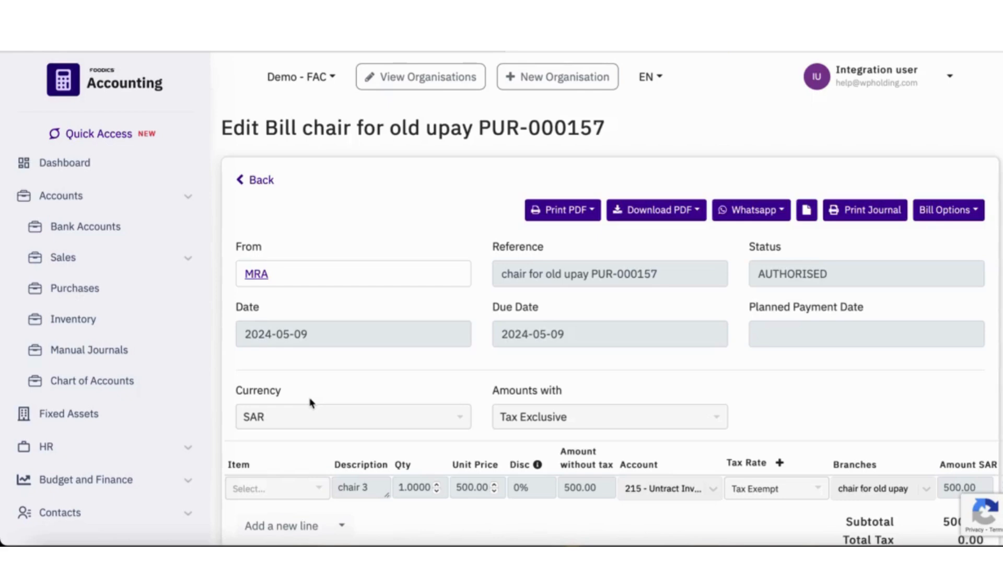
{"action": "scroll", "coordinate": [311, 402], "scroll_direction": "down", "scroll_amount": 8}
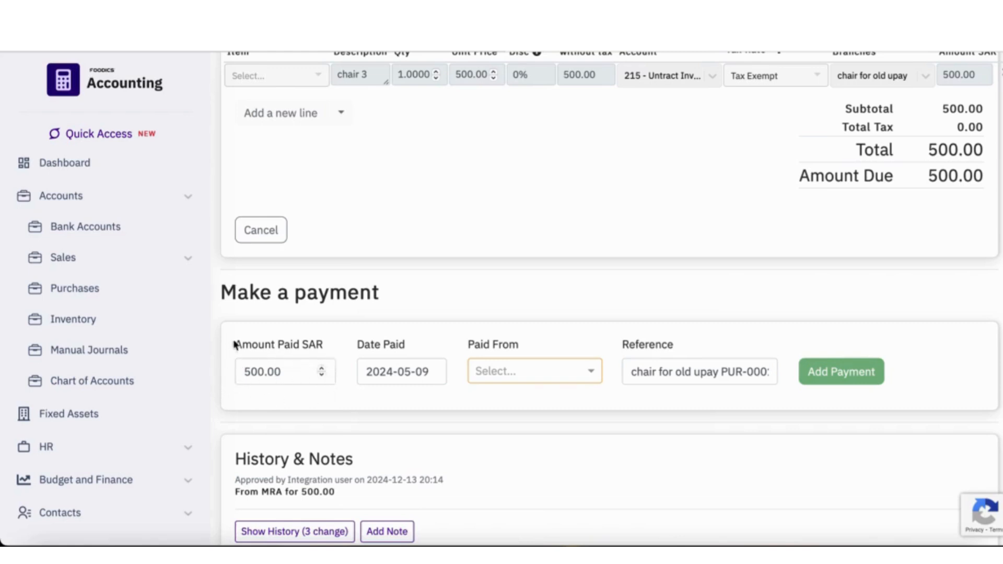
- Set the amount paid on the chair bill to a partial payment of 100.00 SAR
{"action": "left_click", "coordinate": [295, 374]}
{"action": "key", "text": "BackSpace"}
{"action": "key", "text": "BackSpace"}
{"action": "key", "text": "BackSpace"}
{"action": "key", "text": "BackSpace"}
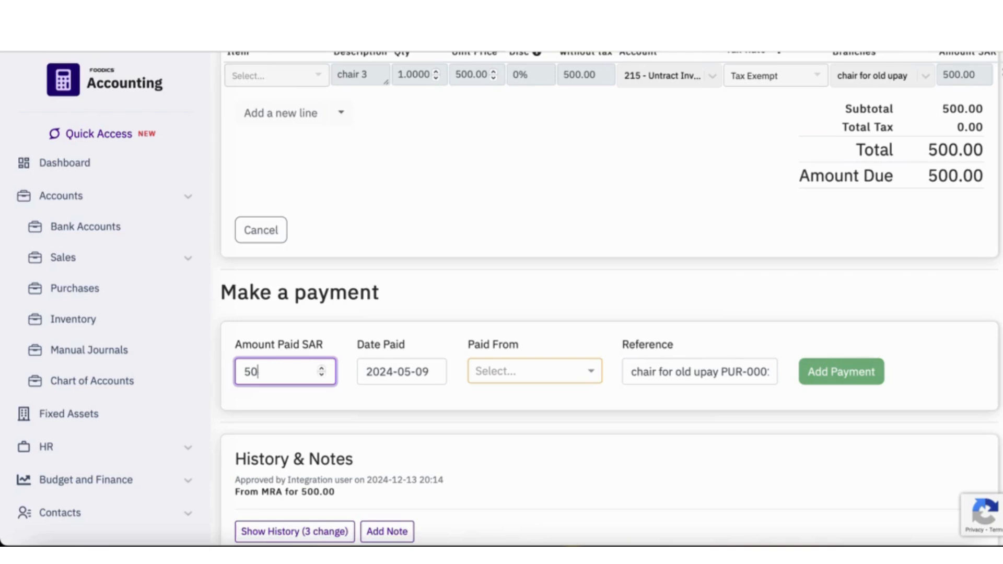
{"action": "key", "text": "BackSpace"}
{"action": "key", "text": "BackSpace"}
{"action": "type", "text": "100"}
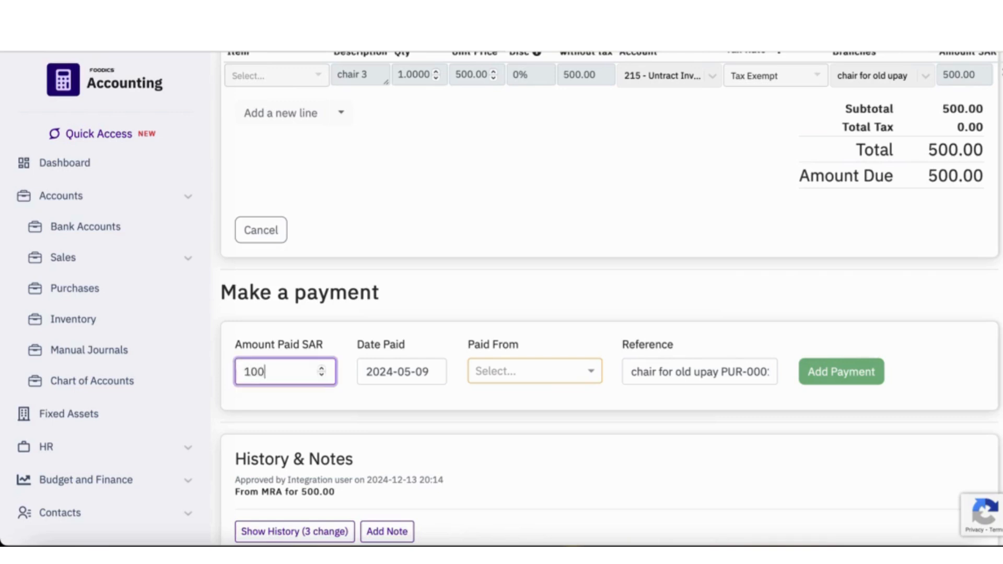
{"action": "type", "text": ".00"}
- Set the partial payment's date paid to 2024-12-13
{"action": "left_click", "coordinate": [438, 369]}
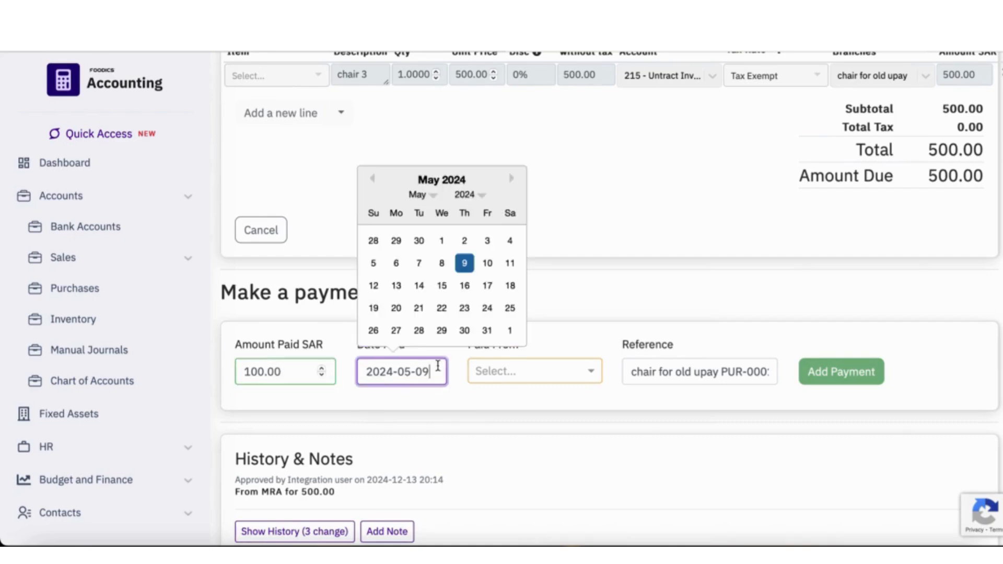
{"action": "left_click", "coordinate": [511, 180]}
{"action": "left_click", "coordinate": [511, 180]}
{"action": "left_click", "coordinate": [511, 180]}
{"action": "left_click", "coordinate": [510, 180]}
{"action": "left_click", "coordinate": [511, 181]}
{"action": "left_click", "coordinate": [511, 180]}
{"action": "left_click", "coordinate": [511, 181]}
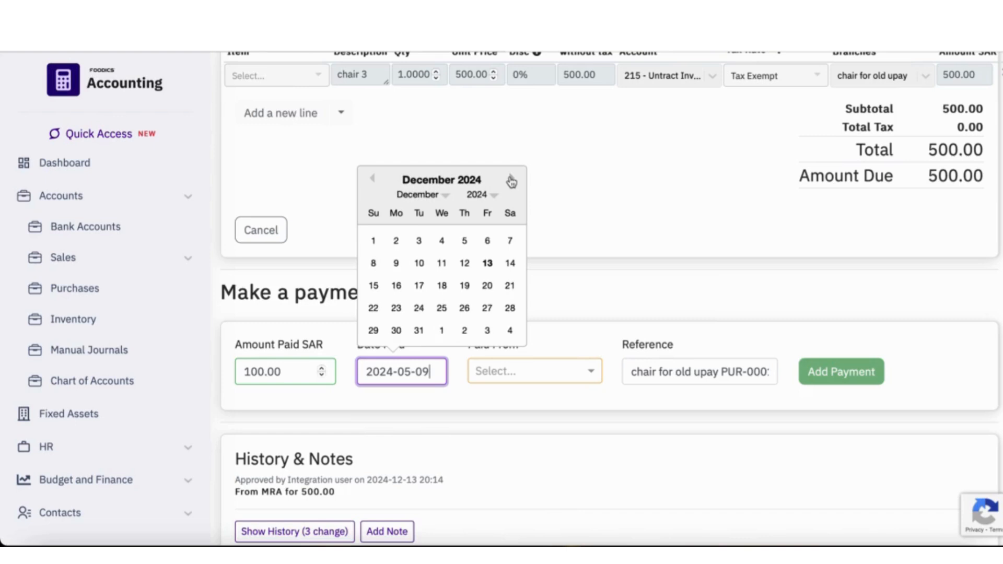
{"action": "left_click", "coordinate": [488, 263]}
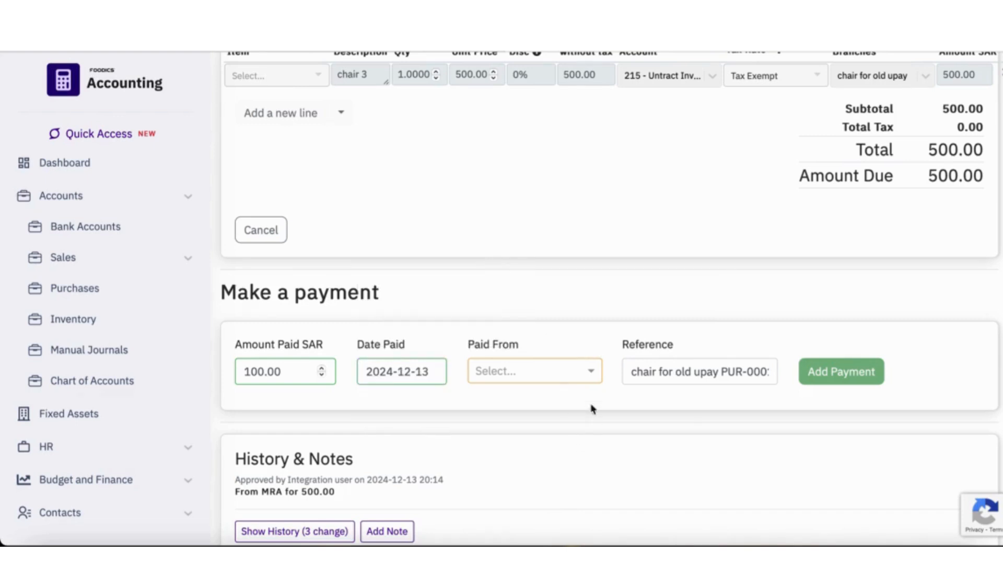
- Choose Mada (255) as the account paid from and add the partial payment to the chair bill
{"action": "left_click", "coordinate": [589, 373]}
{"action": "scroll", "coordinate": [567, 474], "scroll_direction": "down", "scroll_amount": 2}
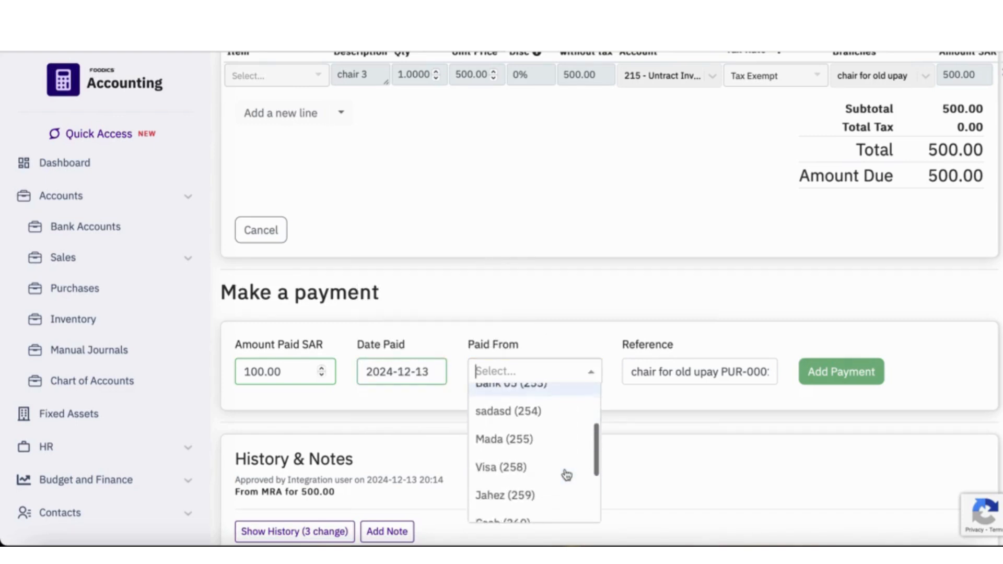
{"action": "left_click", "coordinate": [510, 447]}
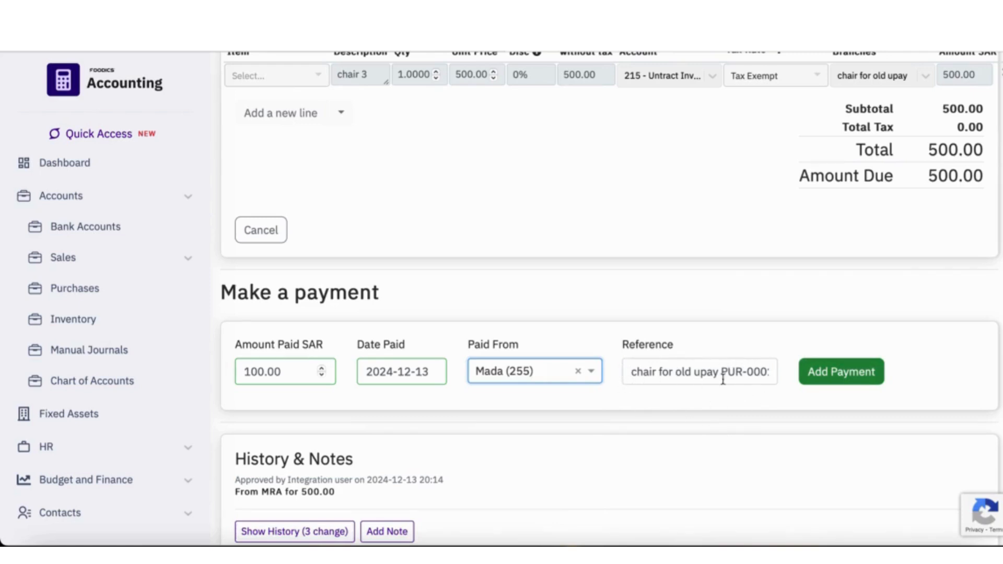
{"action": "left_click", "coordinate": [854, 374]}
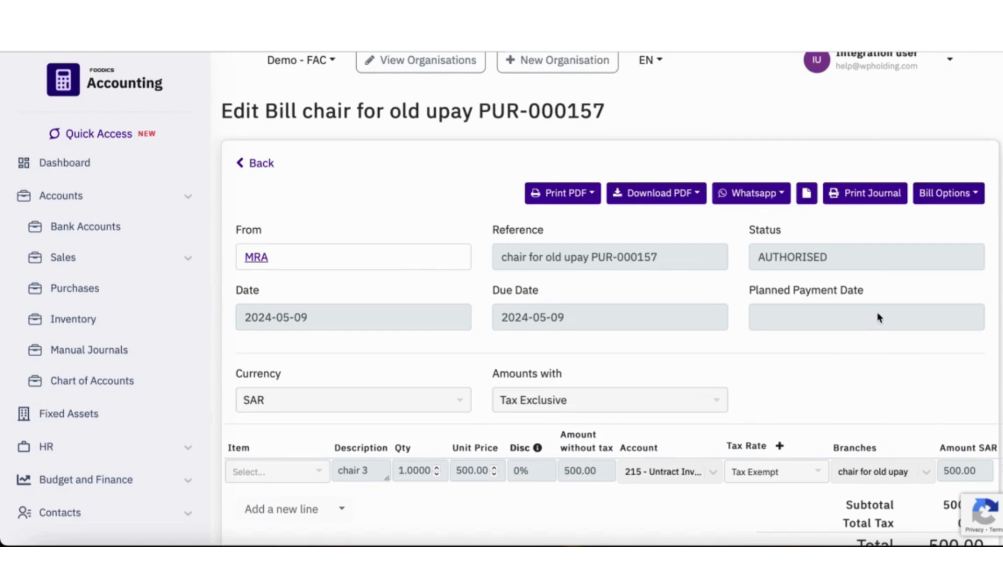
- Return to the bills awaiting payment and start a batch payment for all three listed bills
{"action": "scroll", "coordinate": [879, 317], "scroll_direction": "down", "scroll_amount": 3}
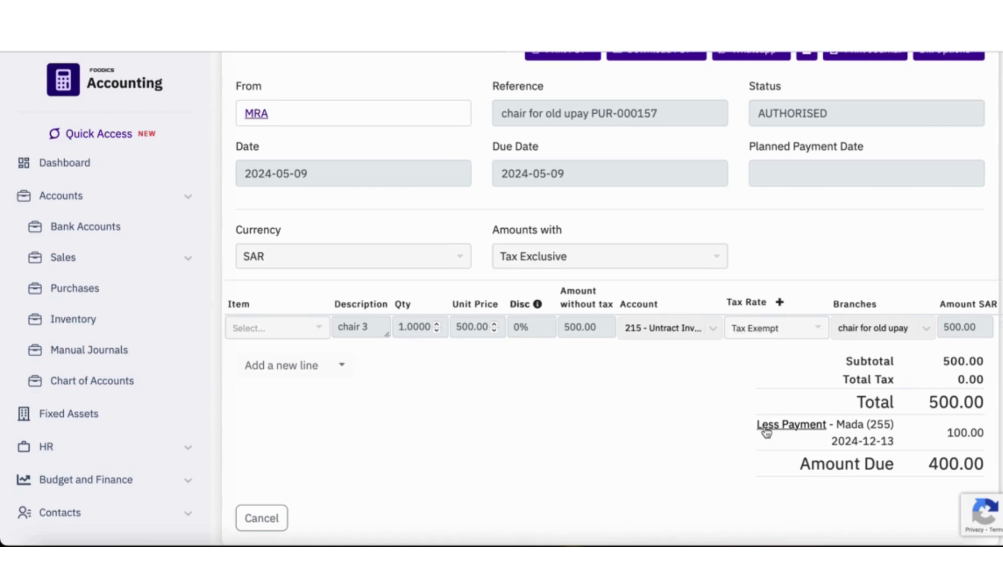
{"action": "scroll", "coordinate": [555, 475], "scroll_direction": "up", "scroll_amount": 3}
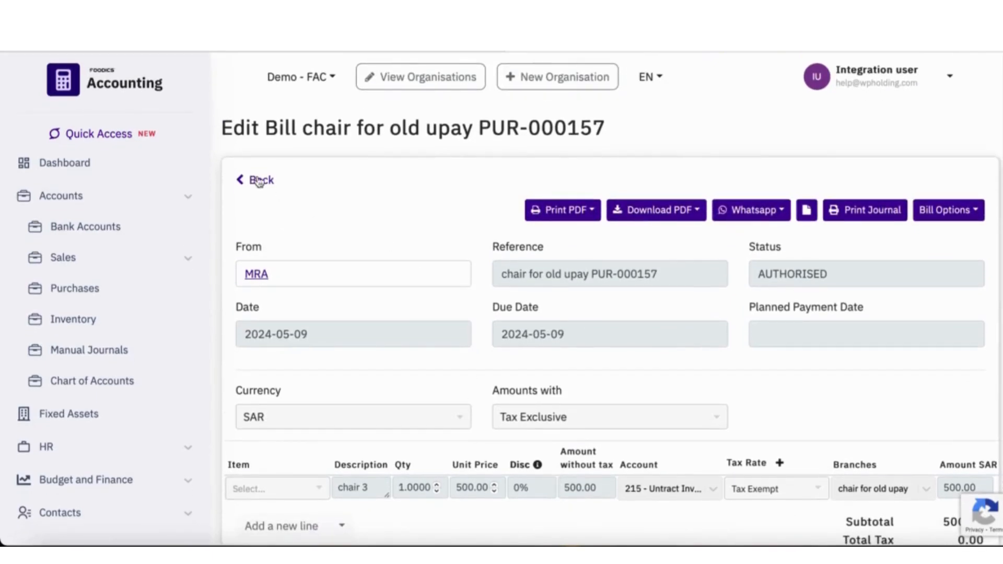
{"action": "left_click", "coordinate": [257, 181]}
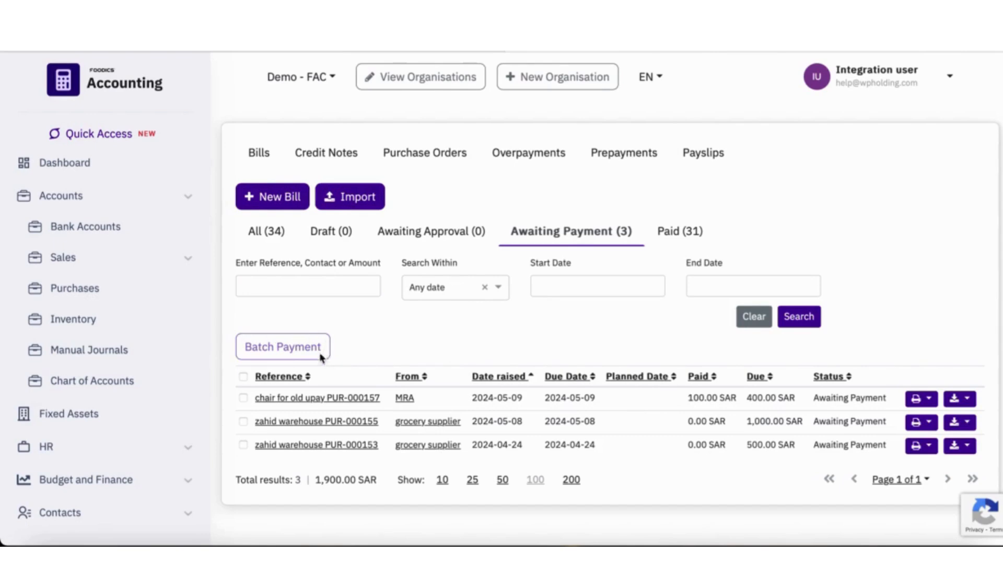
{"action": "left_click", "coordinate": [243, 399]}
{"action": "left_click", "coordinate": [242, 423]}
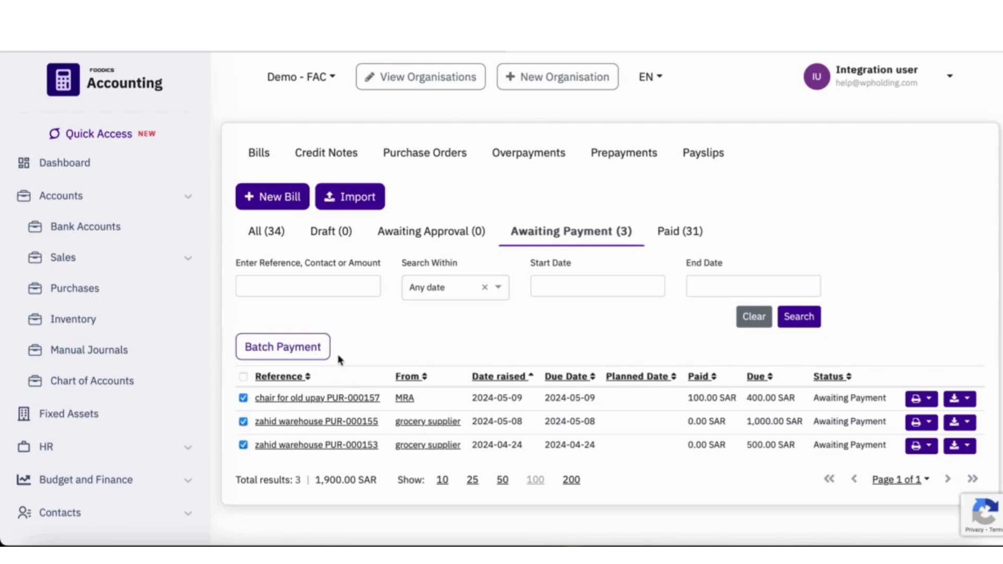
{"action": "left_click", "coordinate": [288, 349]}
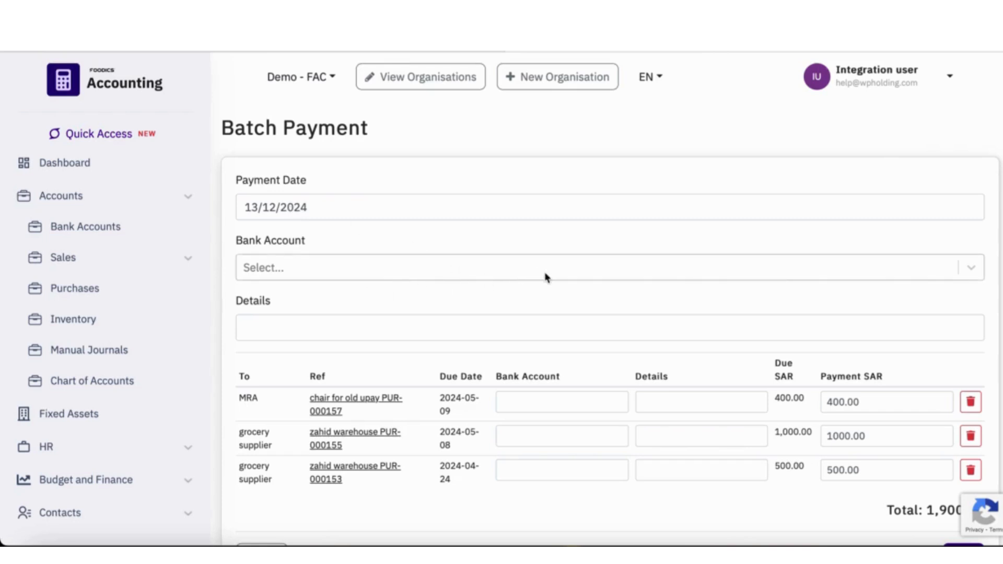
- Set the batch payment's bank account to 251 - Bank
{"action": "left_click", "coordinate": [971, 269]}
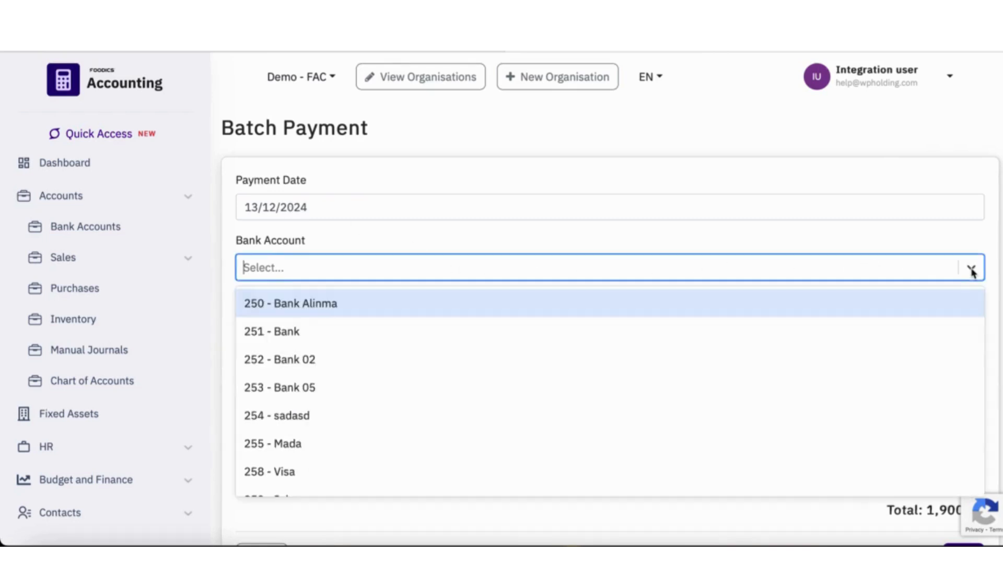
{"action": "left_click", "coordinate": [291, 332]}
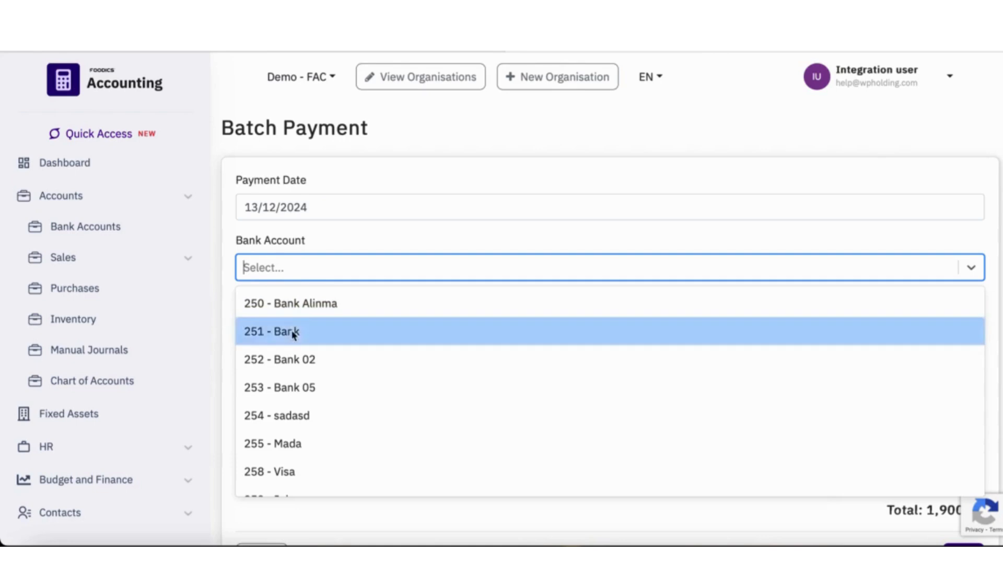
{"action": "left_click", "coordinate": [291, 331]}
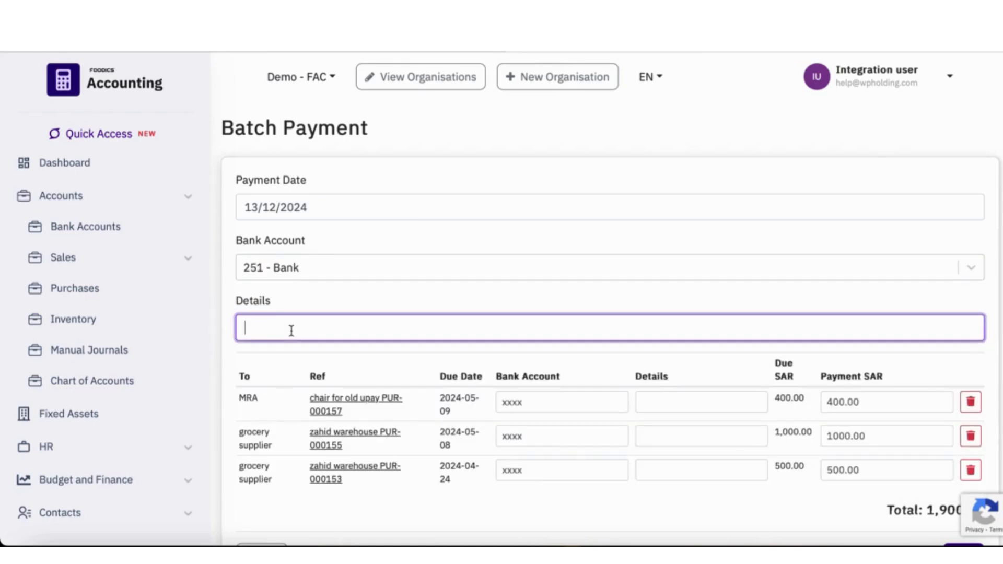
- Enter "Batch Payment" as the batch details and save the batch payment
{"action": "type", "text": "Batch Payment"}
{"action": "scroll", "coordinate": [550, 426], "scroll_direction": "down", "scroll_amount": 1}
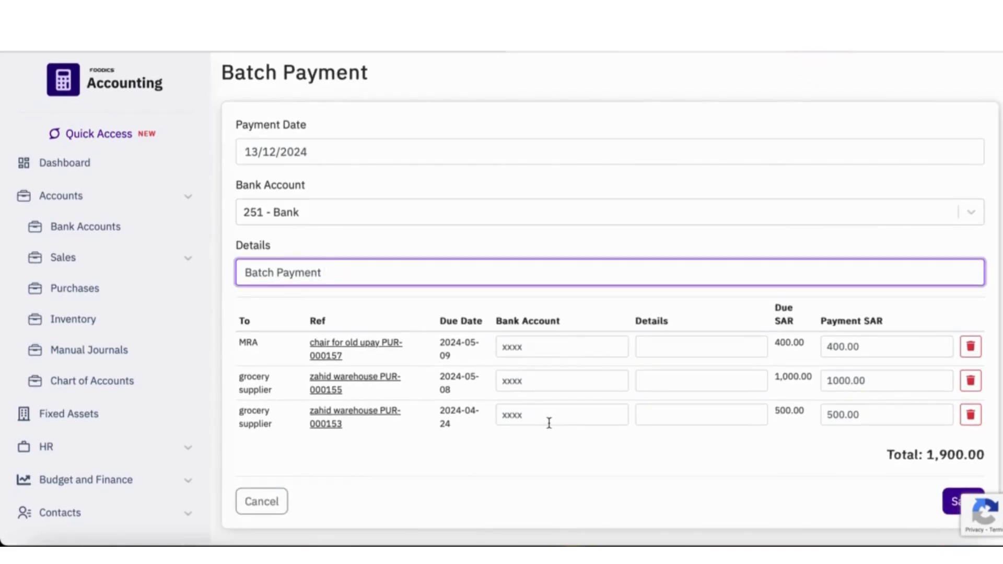
{"action": "left_click", "coordinate": [261, 504]}
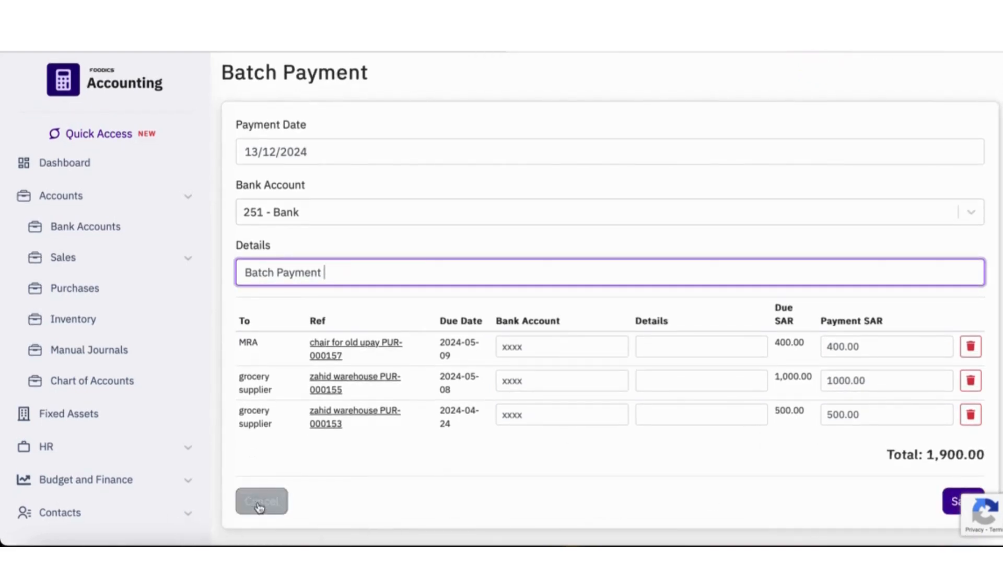
{"action": "left_click", "coordinate": [948, 506]}
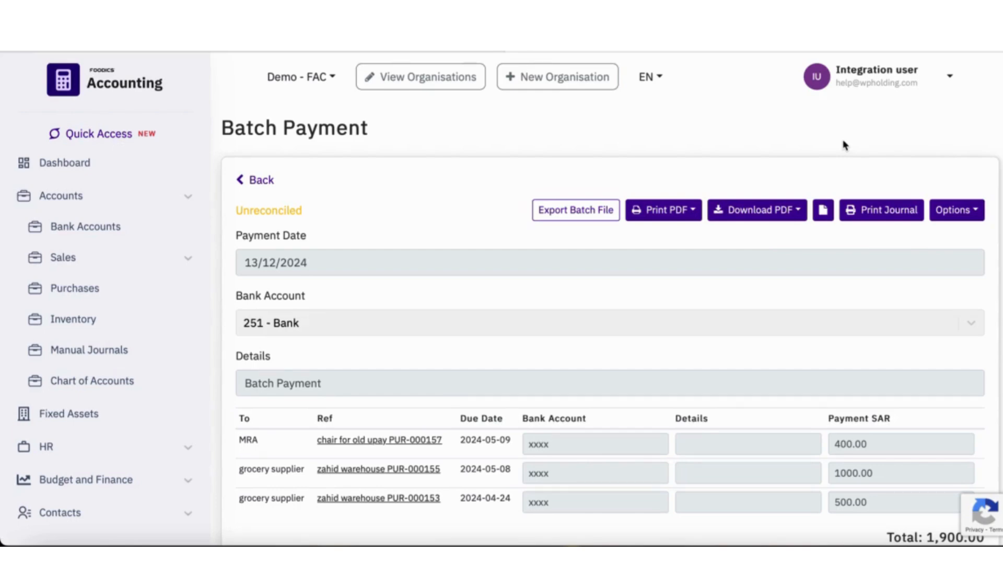
{"action": "left_click", "coordinate": [824, 215]}
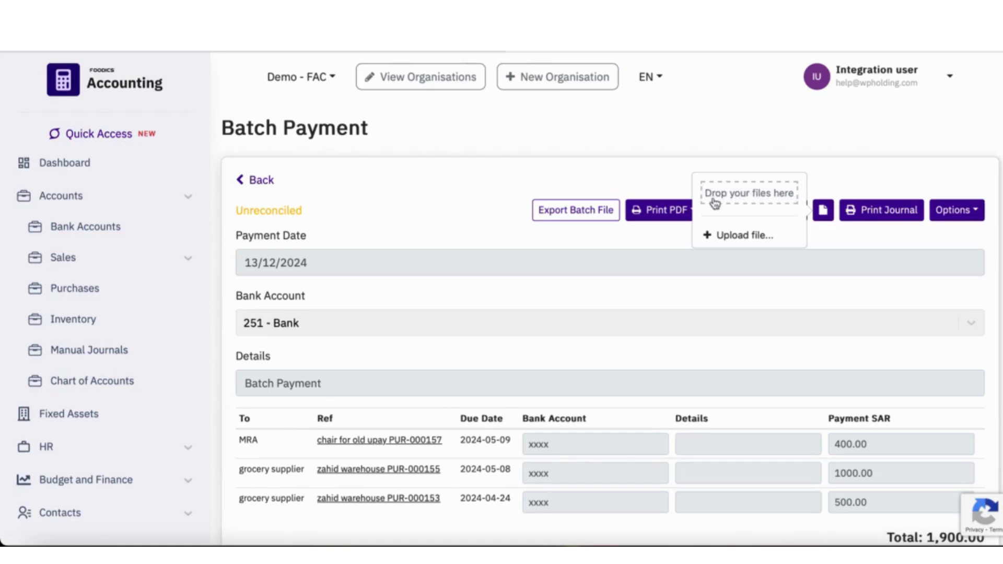
{"action": "left_click", "coordinate": [824, 183]}
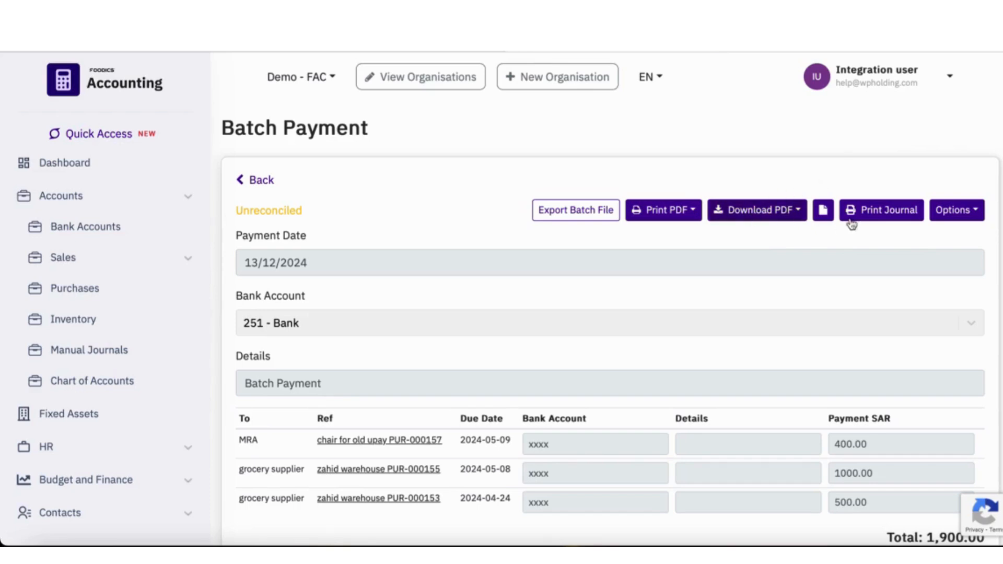
{"action": "left_click", "coordinate": [883, 215]}
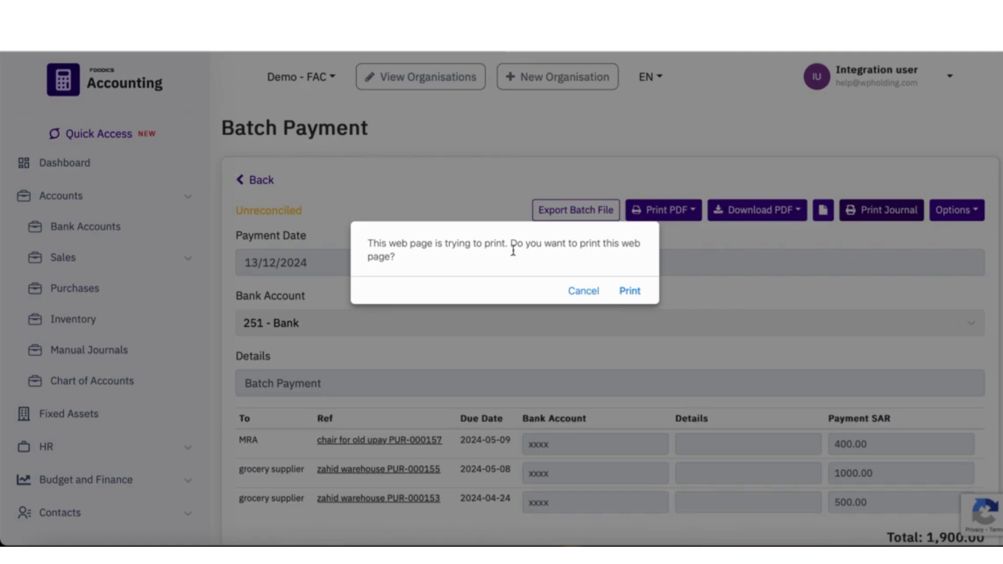
{"action": "left_click", "coordinate": [582, 292]}
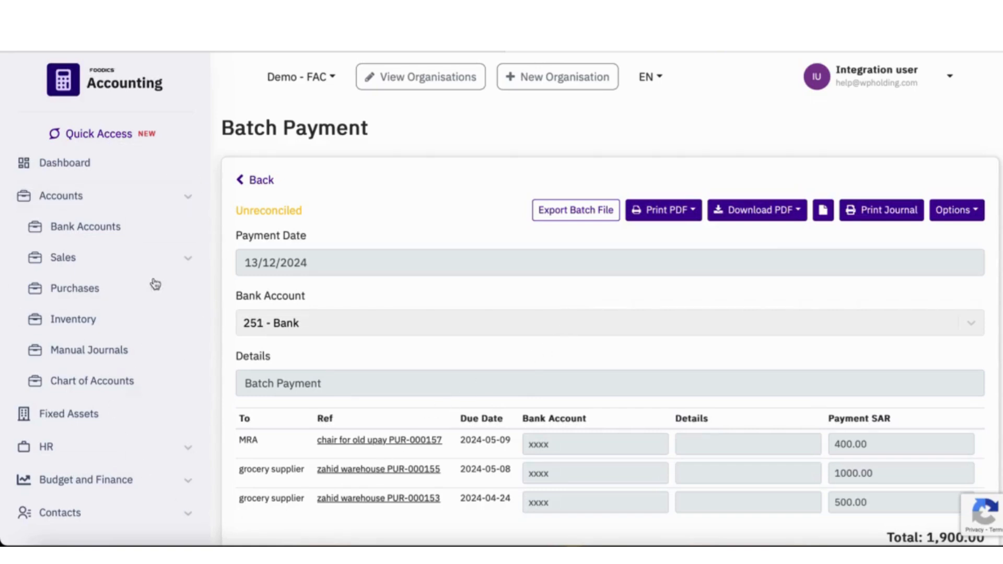
- Go to the purchase bills and start a new bill
{"action": "left_click", "coordinate": [91, 290]}
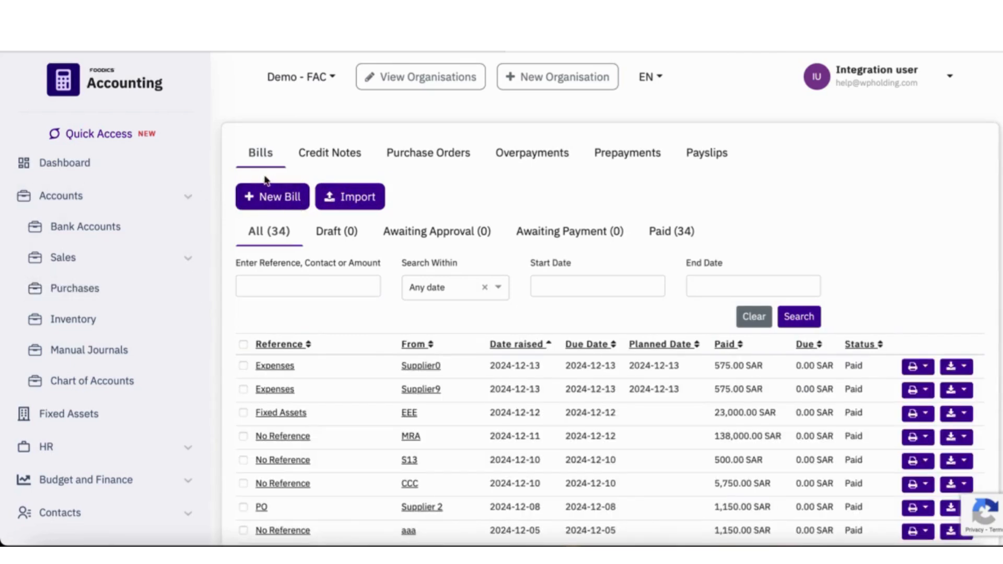
{"action": "left_click", "coordinate": [271, 202]}
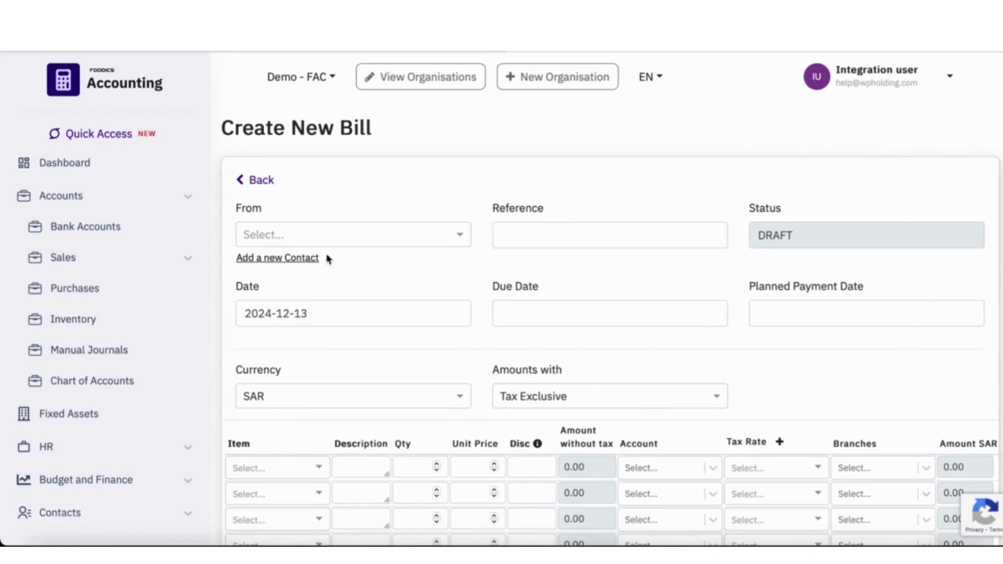
{"action": "left_click", "coordinate": [345, 241]}
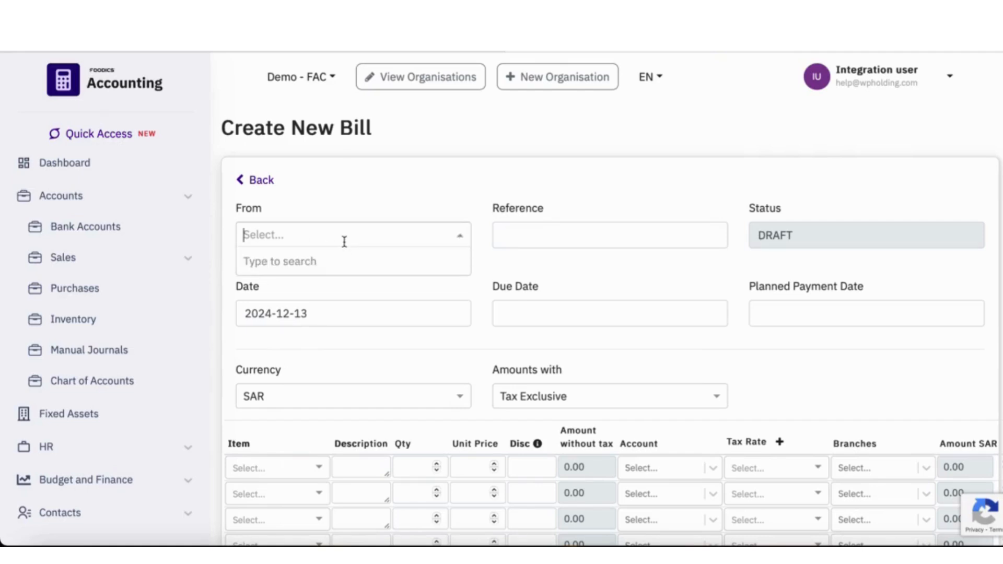
{"action": "left_click", "coordinate": [366, 292]}
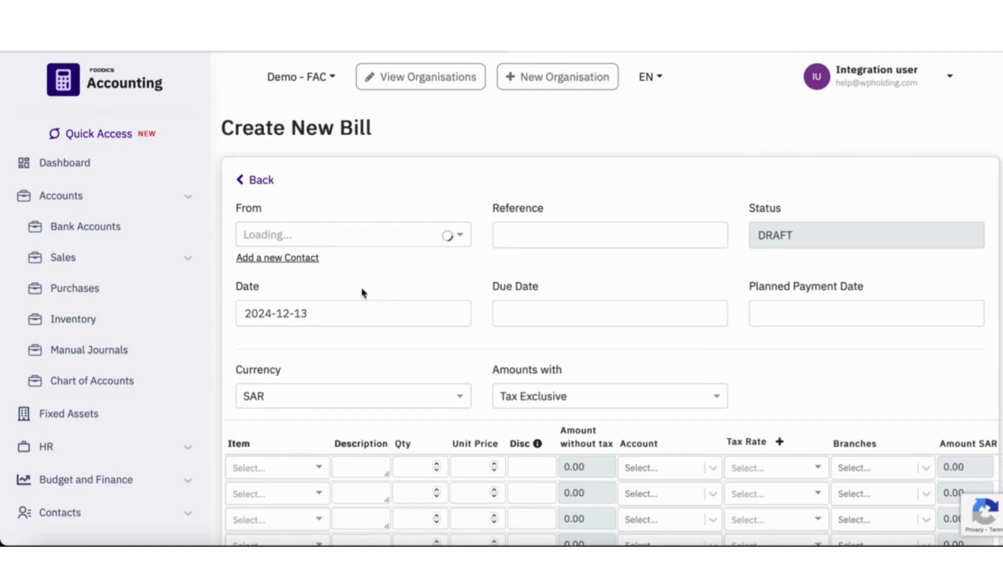
- Add a new contact named Supplier12 as the bill's supplier
{"action": "left_click", "coordinate": [267, 260]}
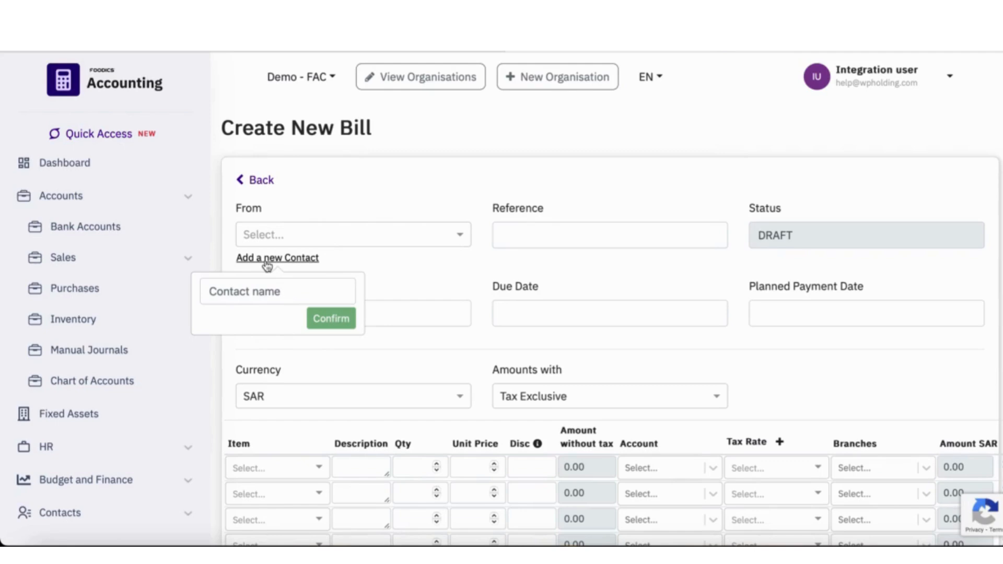
{"action": "left_click", "coordinate": [259, 293]}
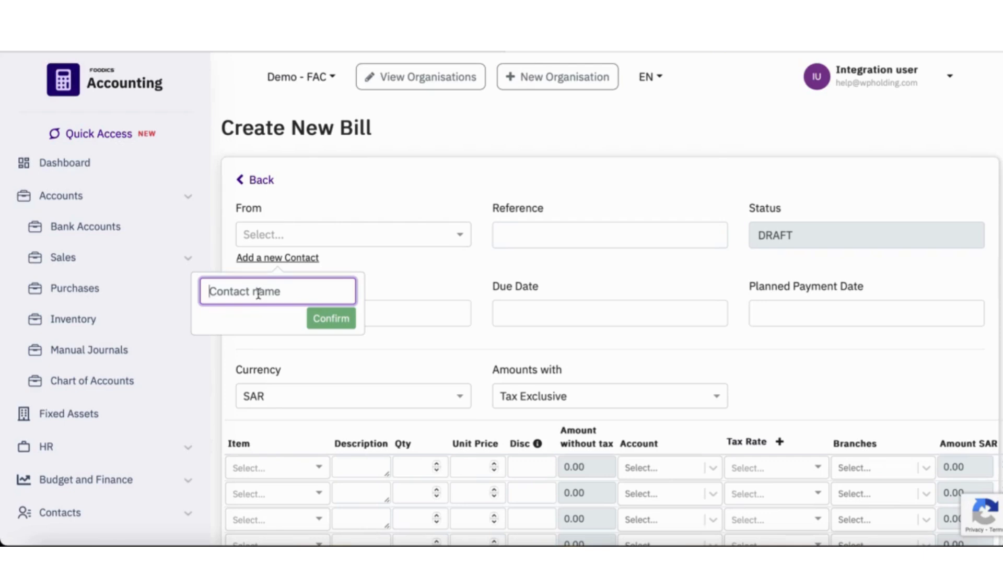
{"action": "type", "text": "S"}
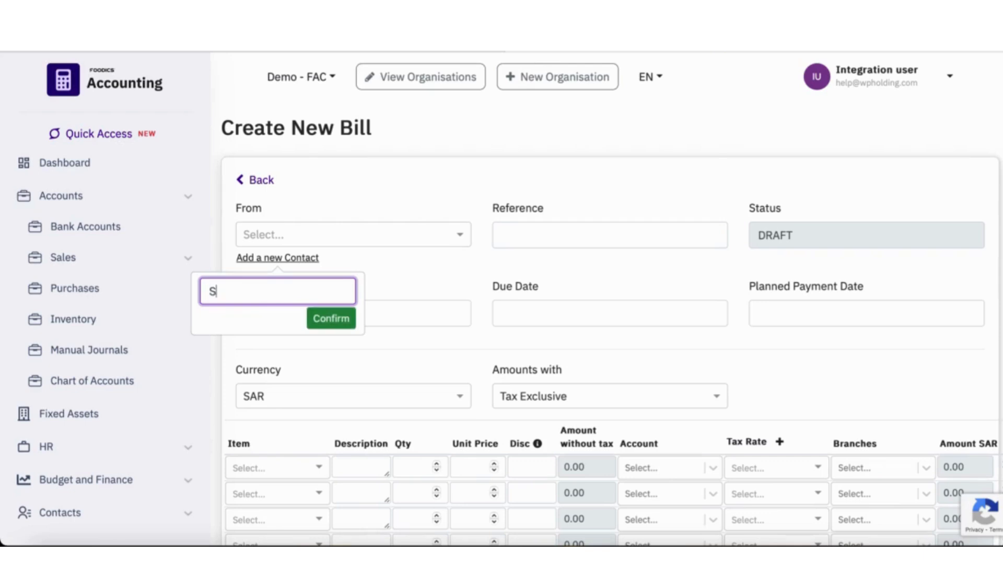
{"action": "type", "text": "upplier12"}
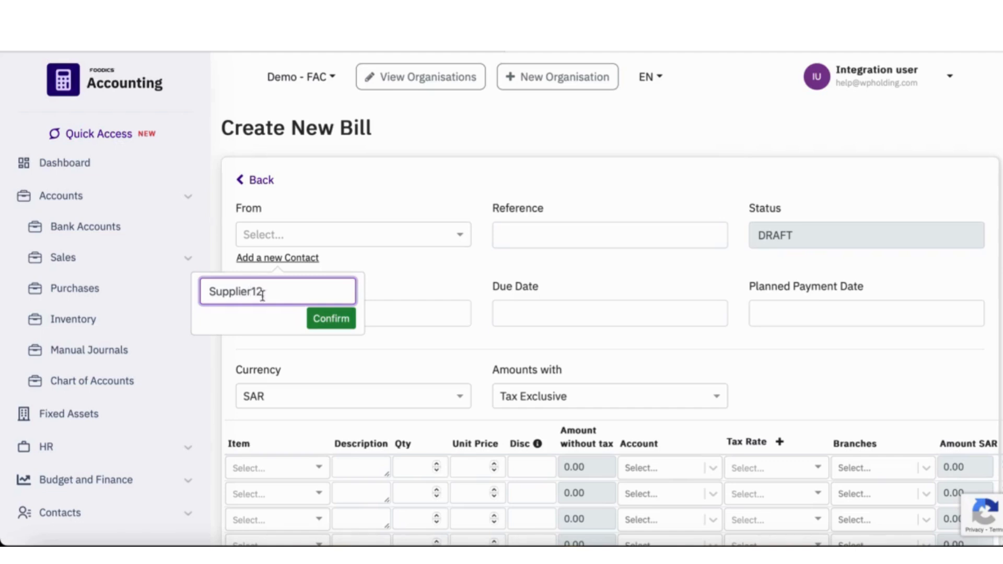
{"action": "left_click", "coordinate": [332, 320]}
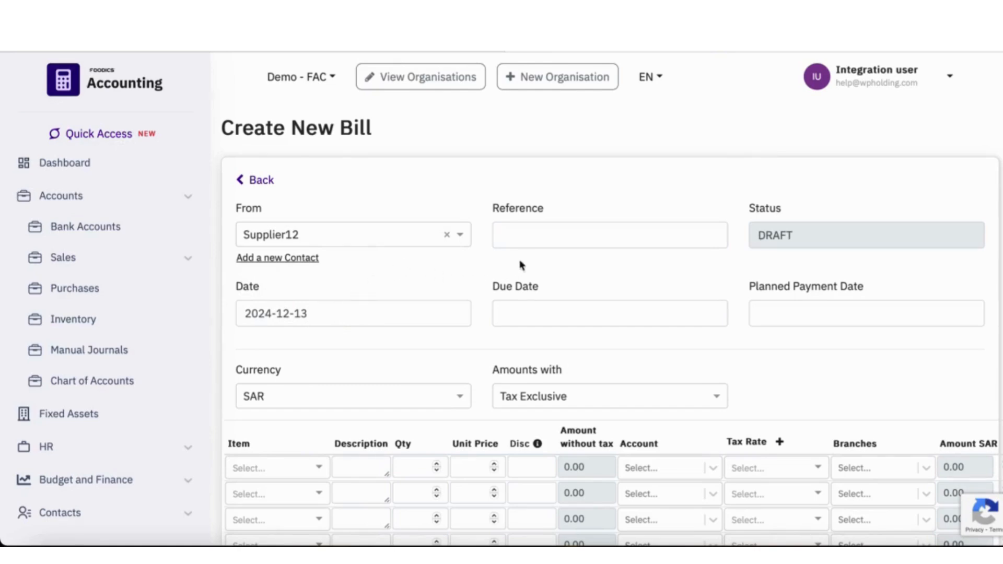
- Enter "Expenses" as the bill reference and set both the due date and planned payment date to 2024-12-13
{"action": "left_click", "coordinate": [535, 236]}
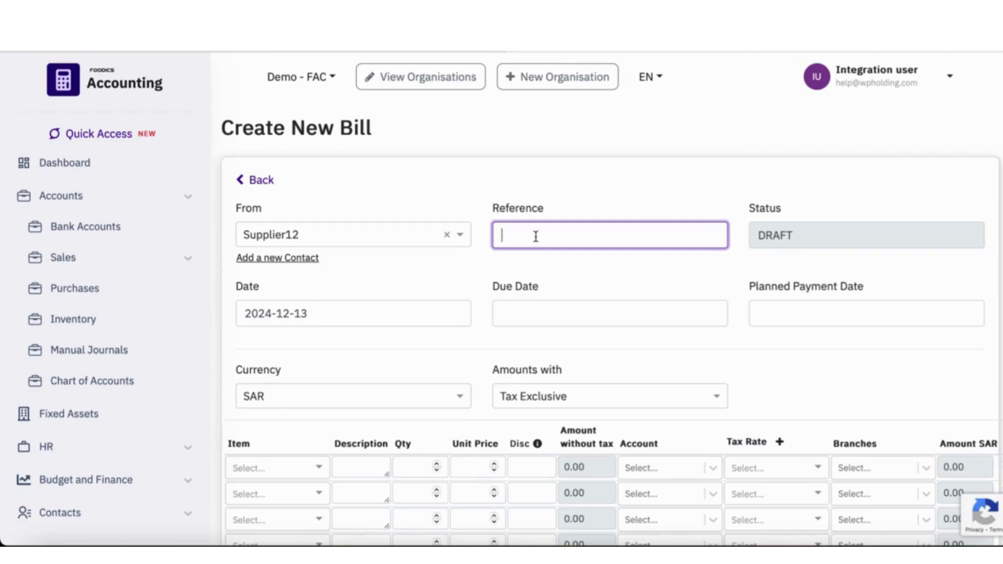
{"action": "type", "text": "Expenses"}
{"action": "left_click", "coordinate": [578, 304]}
{"action": "left_click", "coordinate": [624, 431]}
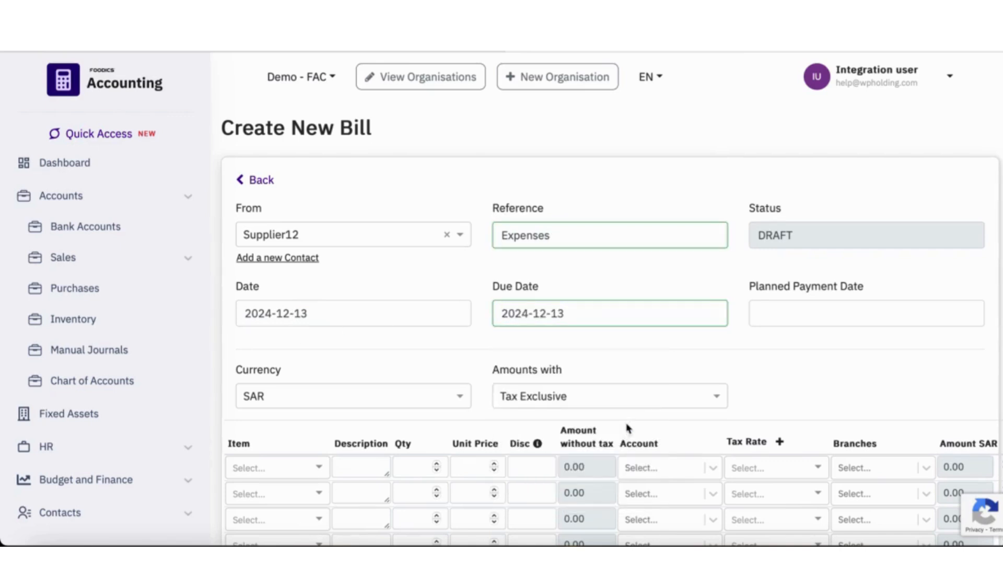
{"action": "left_click", "coordinate": [771, 315]}
{"action": "left_click", "coordinate": [874, 432]}
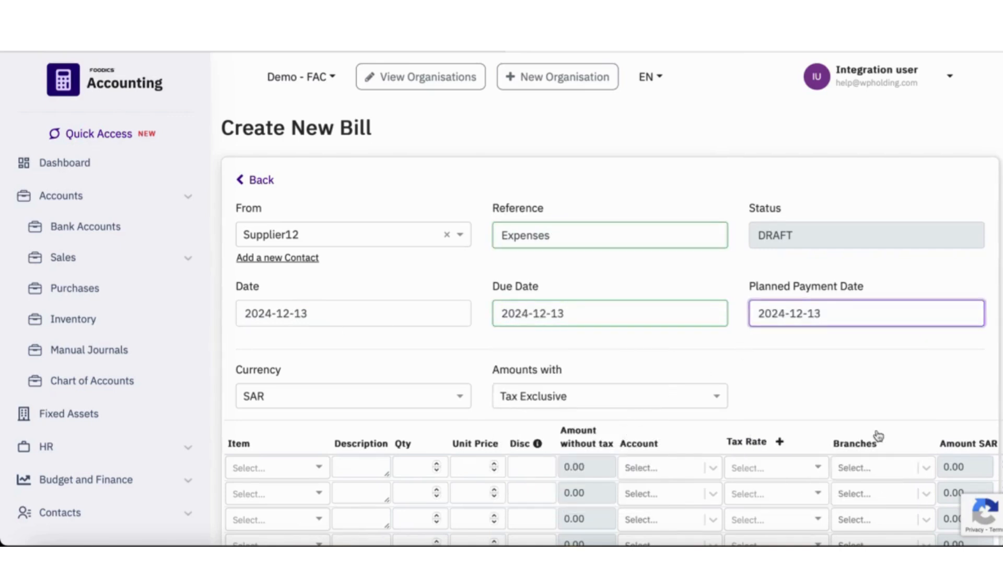
- Fill the first bill line with description "Electricity", quantity 1 and unit price 500
{"action": "scroll", "coordinate": [627, 355], "scroll_direction": "down", "scroll_amount": 3}
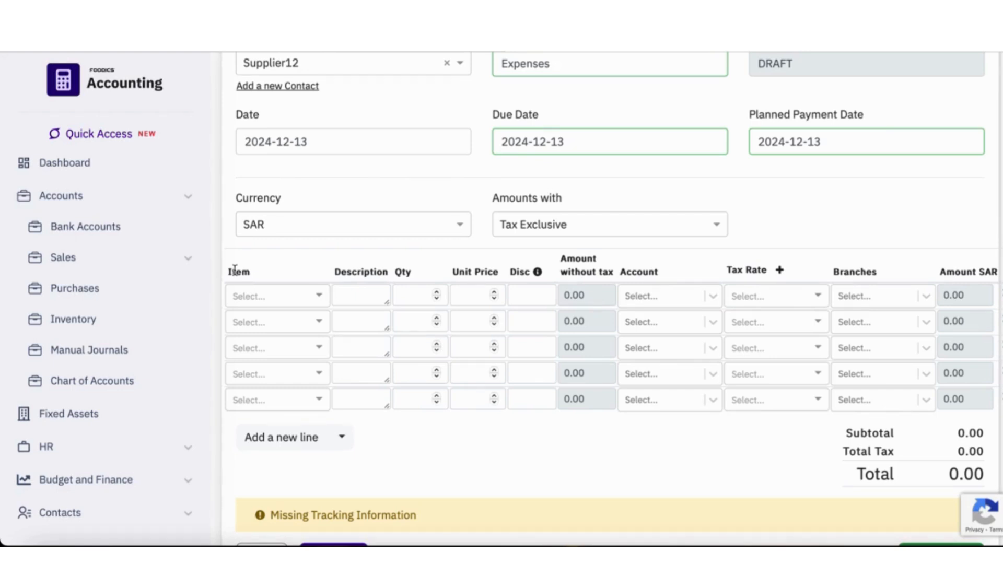
{"action": "left_click", "coordinate": [354, 297]}
{"action": "type", "text": "Electricity"}
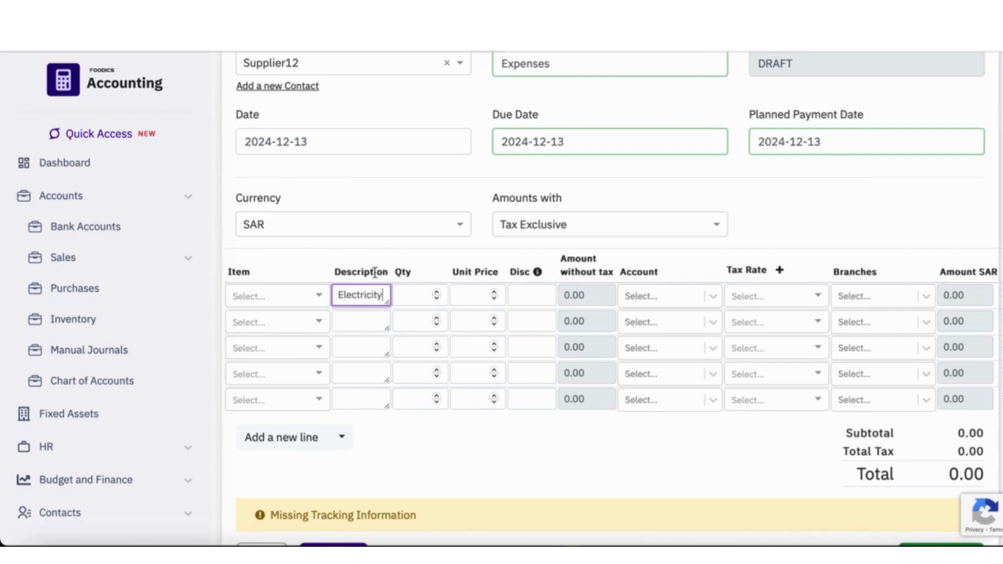
{"action": "left_click", "coordinate": [298, 272]}
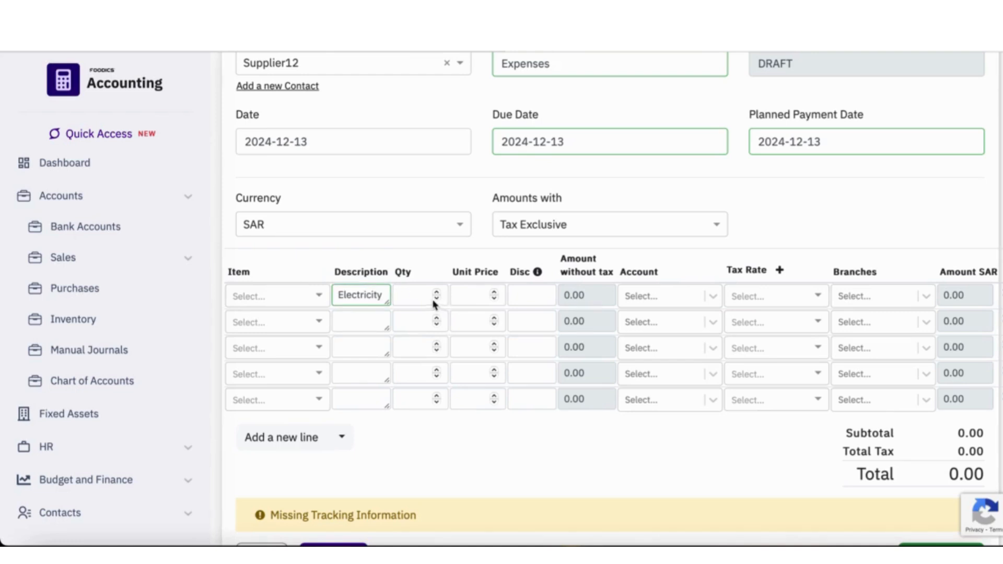
{"action": "left_click", "coordinate": [415, 295]}
{"action": "type", "text": "1"}
{"action": "left_click", "coordinate": [484, 296]}
{"action": "type", "text": "500"}
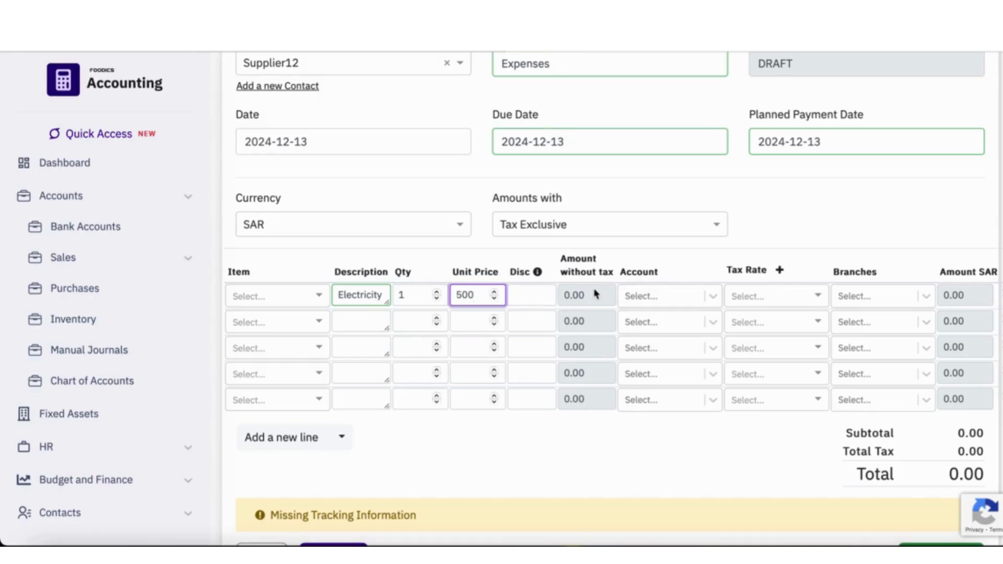
- Assign the Electricity line to account 781 - Electricity Expense
{"action": "left_click", "coordinate": [695, 296]}
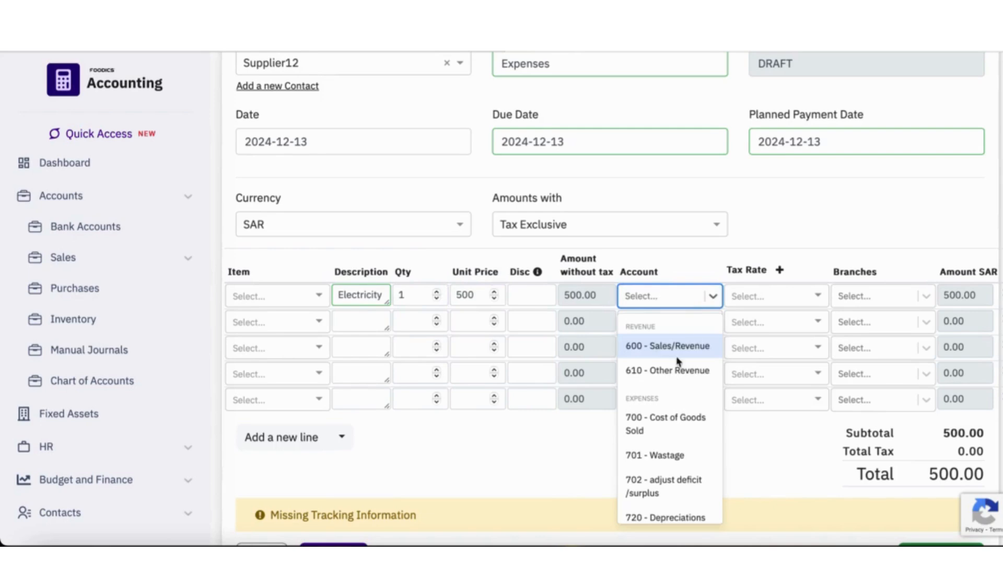
{"action": "scroll", "coordinate": [674, 443], "scroll_direction": "down", "scroll_amount": 10}
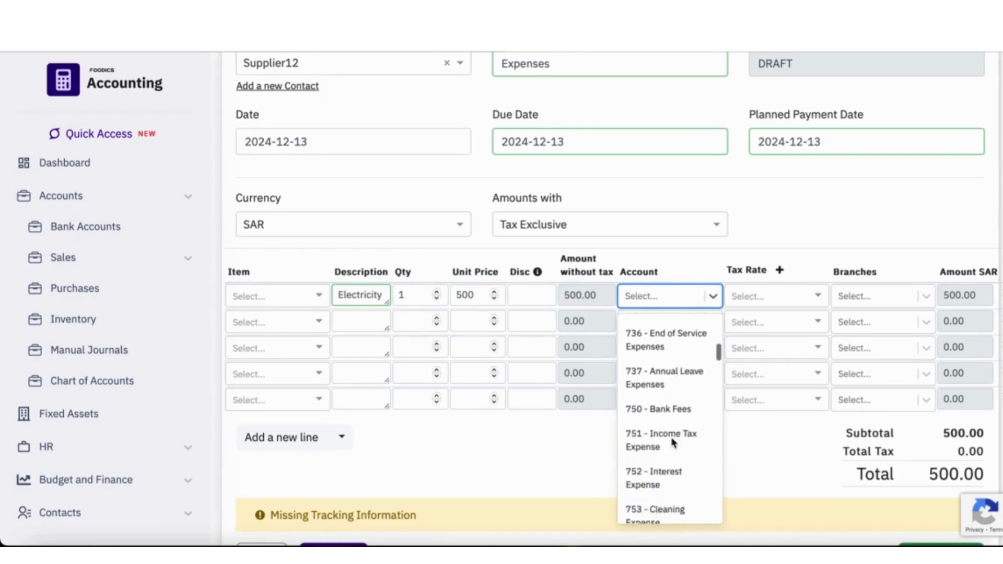
{"action": "scroll", "coordinate": [673, 443], "scroll_direction": "down", "scroll_amount": 5}
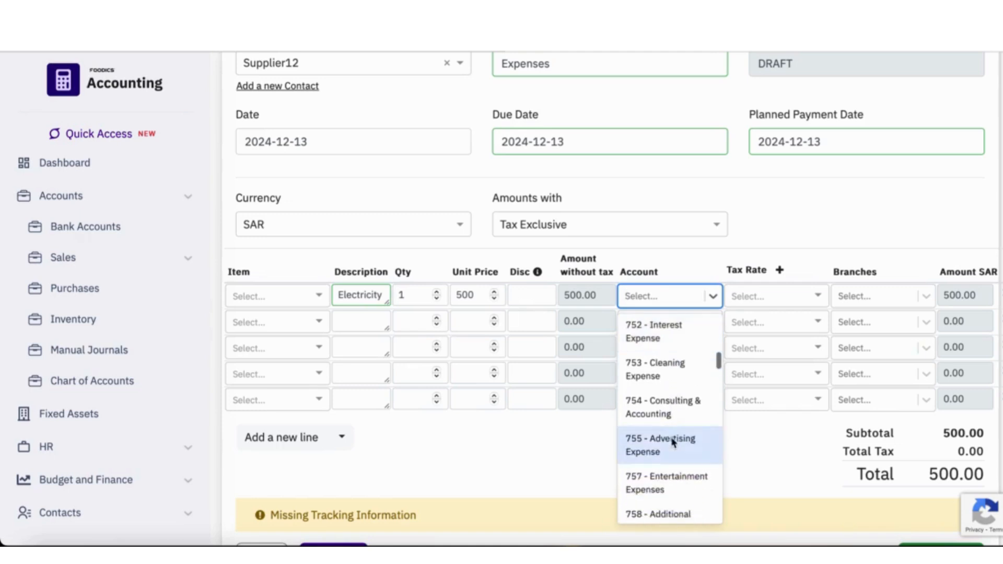
{"action": "scroll", "coordinate": [673, 442], "scroll_direction": "down", "scroll_amount": 6}
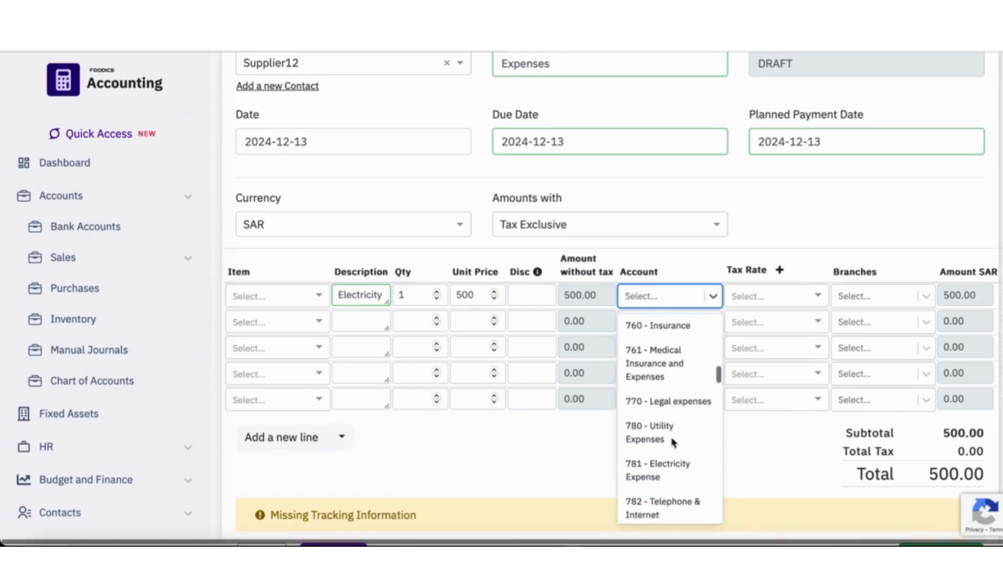
{"action": "left_click", "coordinate": [659, 464]}
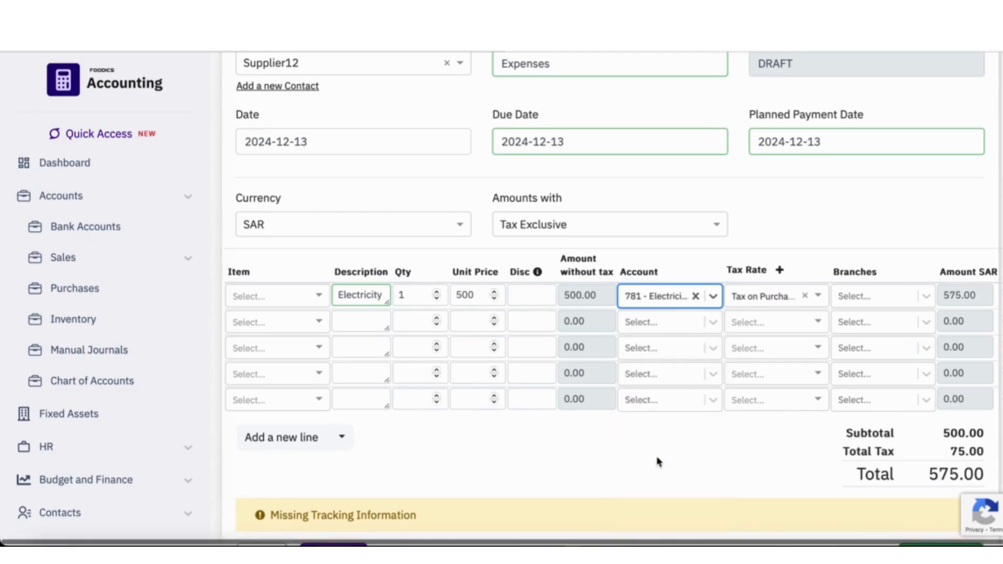
- Set the Electricity line's branch to Branch 4 and save the bill as a draft
{"action": "left_click", "coordinate": [925, 298]}
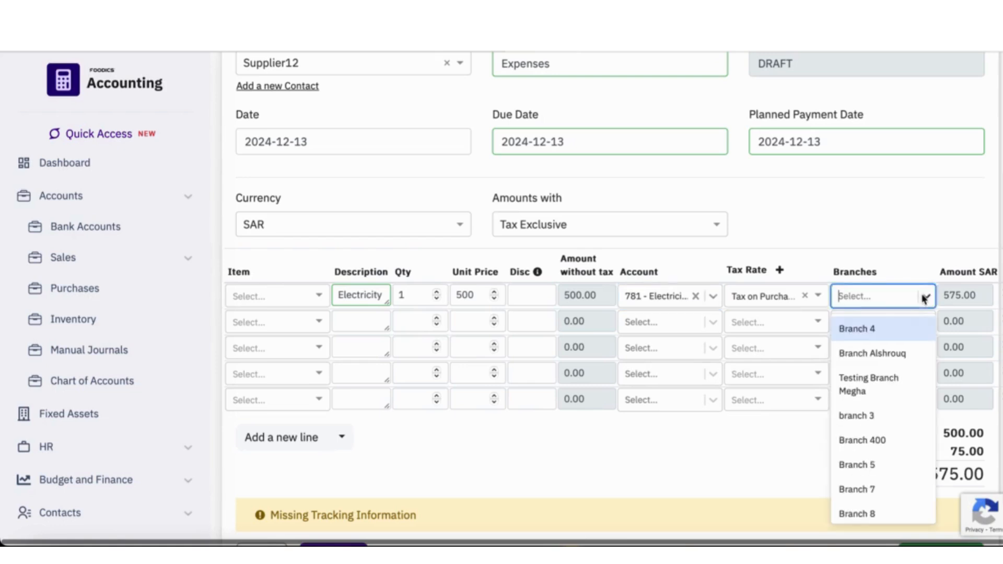
{"action": "left_click", "coordinate": [886, 330]}
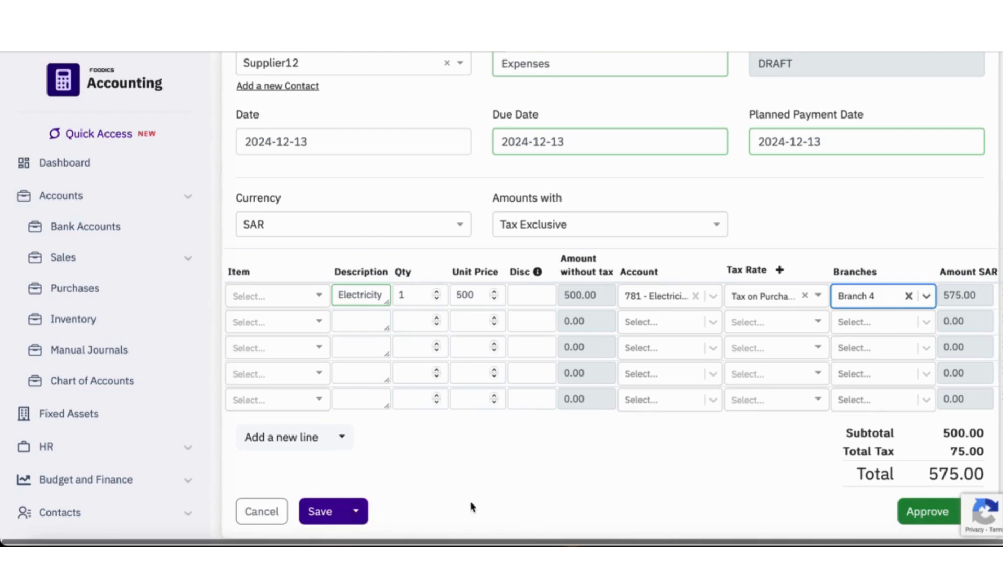
{"action": "left_click", "coordinate": [332, 514]}
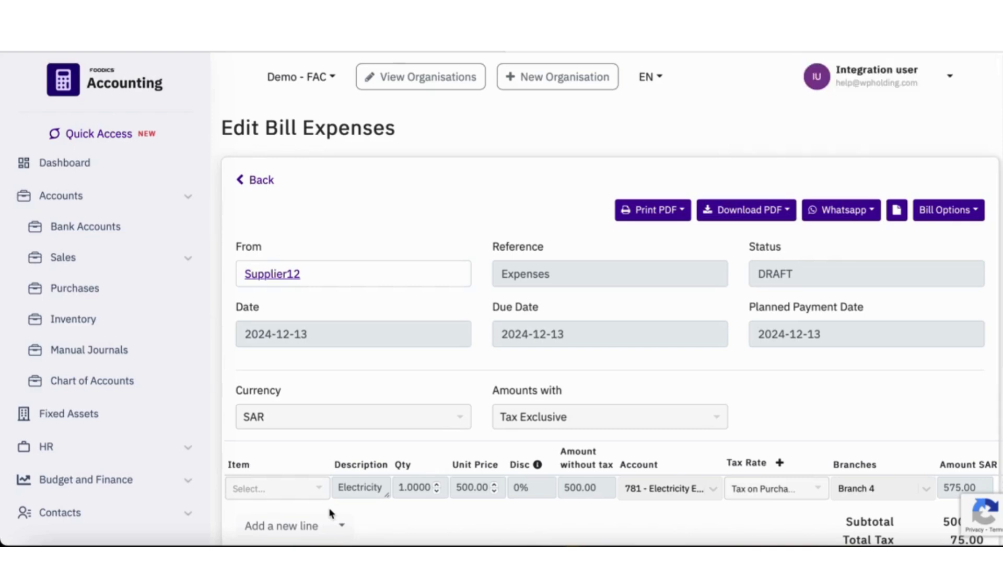
- Reopen the Supplier12 Expenses bill from the purchase bills list and submit it for approval
{"action": "left_click", "coordinate": [84, 297]}
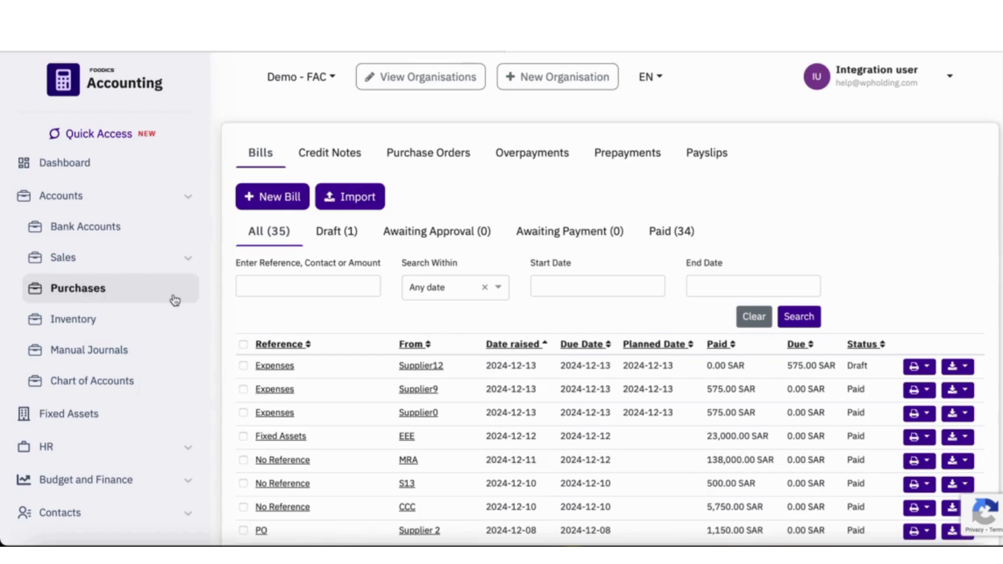
{"action": "scroll", "coordinate": [300, 376], "scroll_direction": "down", "scroll_amount": 3}
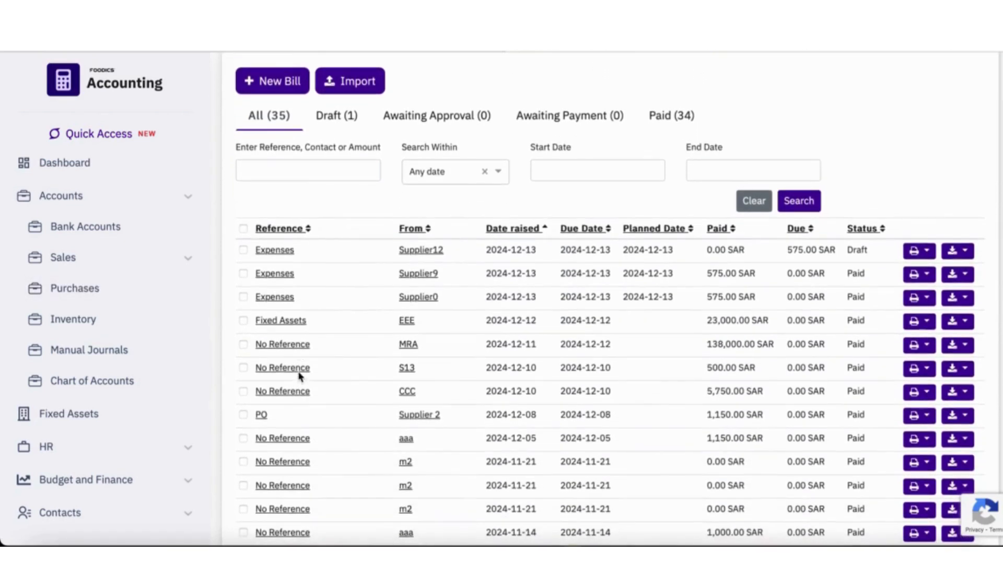
{"action": "left_click", "coordinate": [276, 251]}
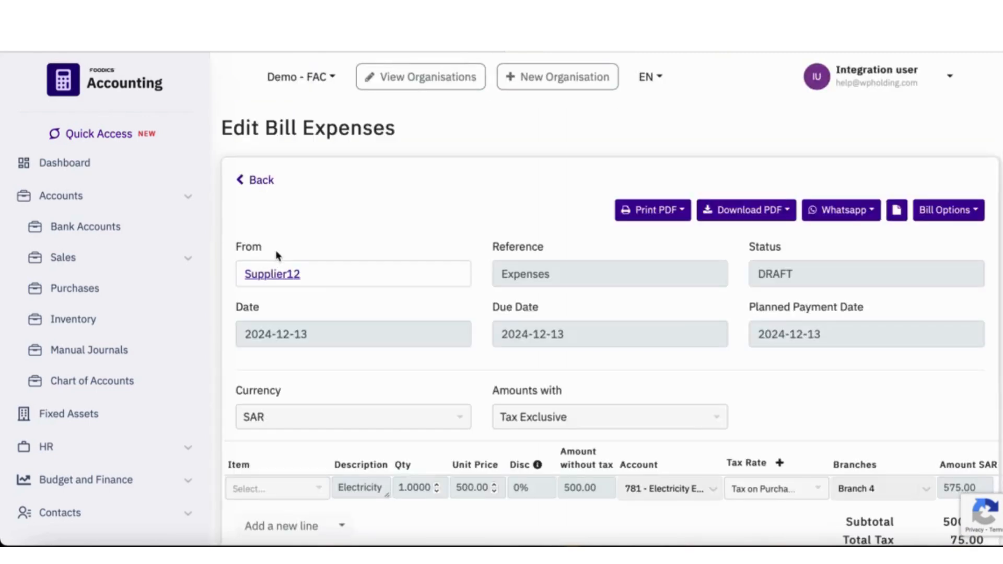
{"action": "scroll", "coordinate": [396, 383], "scroll_direction": "down", "scroll_amount": 6}
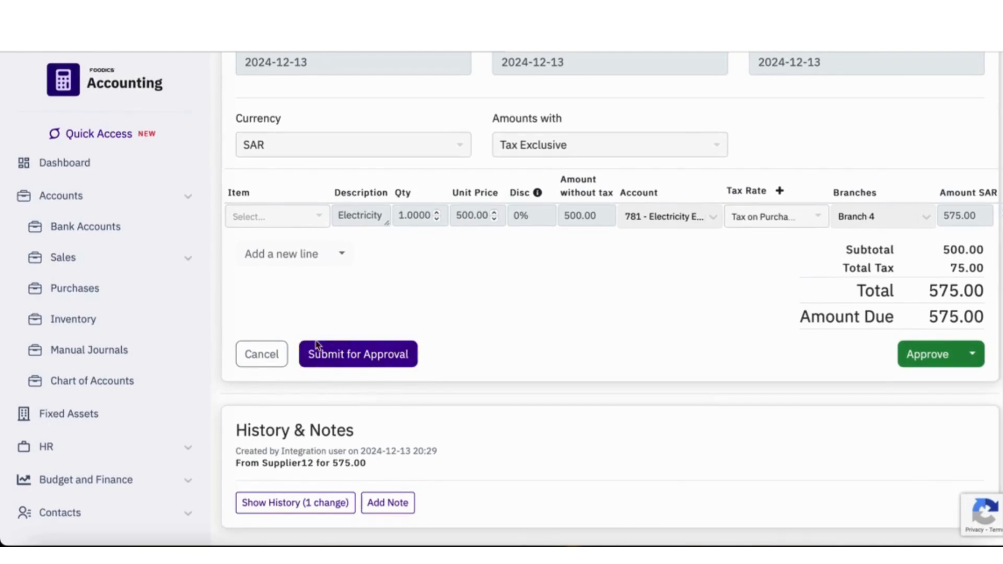
{"action": "left_click", "coordinate": [359, 360]}
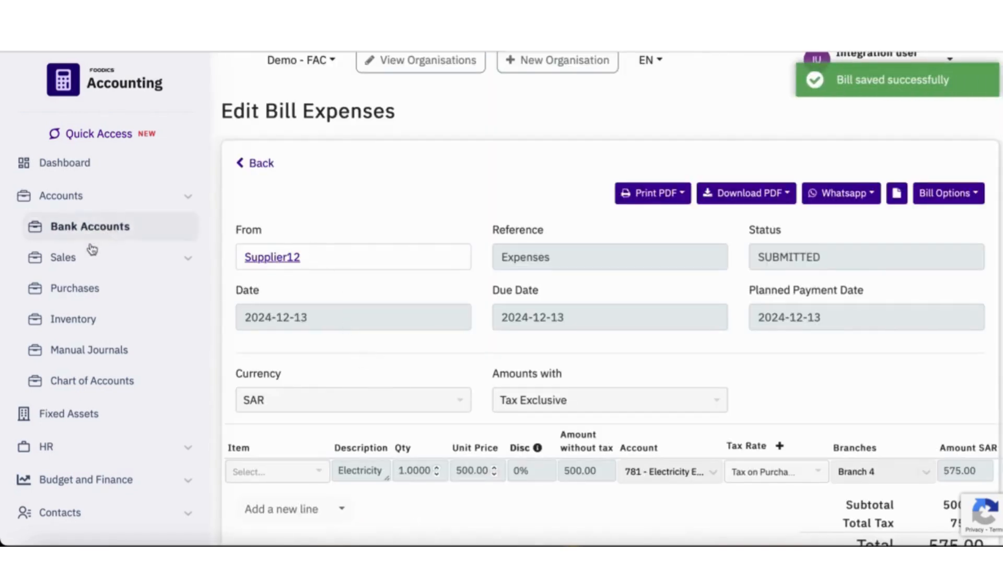
- Open the Supplier12 Expenses bill from the bills awaiting approval and approve it
{"action": "left_click", "coordinate": [245, 163]}
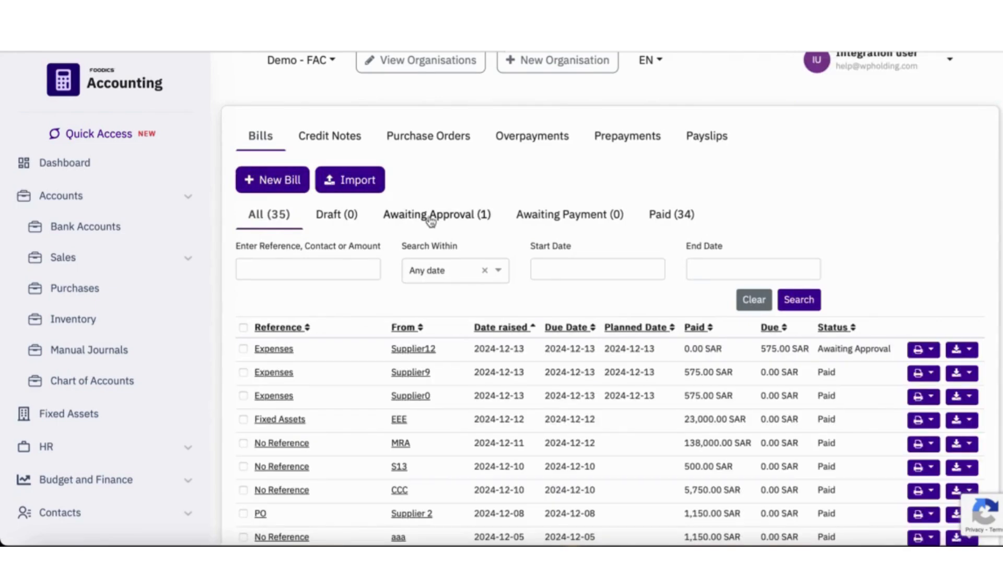
{"action": "left_click", "coordinate": [430, 216]}
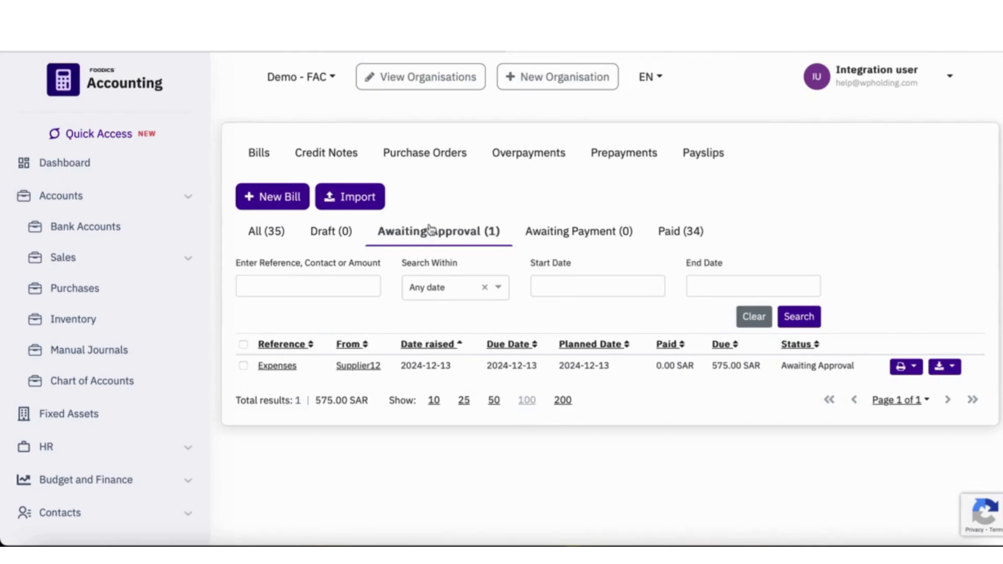
{"action": "left_click", "coordinate": [277, 370]}
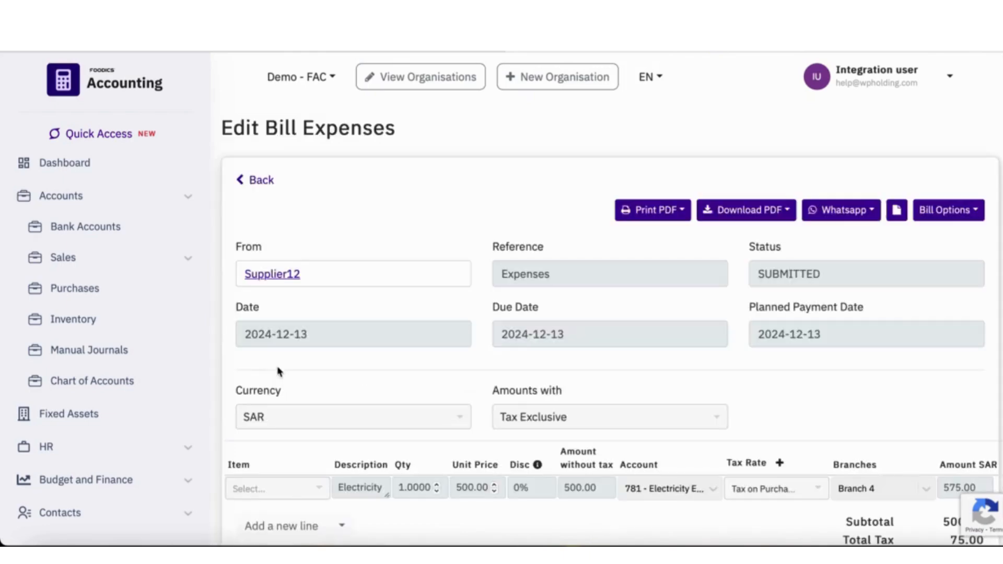
{"action": "scroll", "coordinate": [279, 369], "scroll_direction": "down", "scroll_amount": 5}
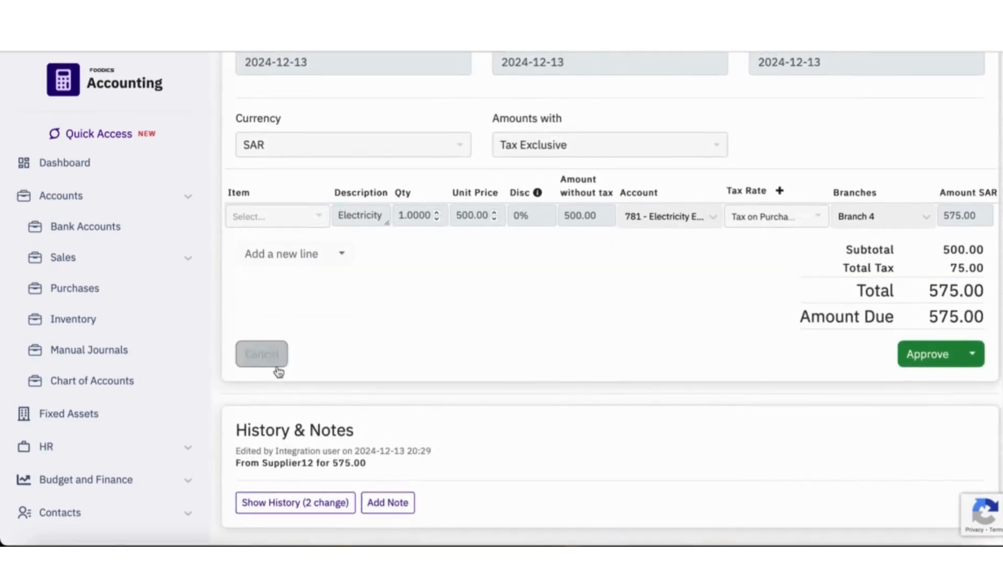
{"action": "left_click", "coordinate": [940, 355]}
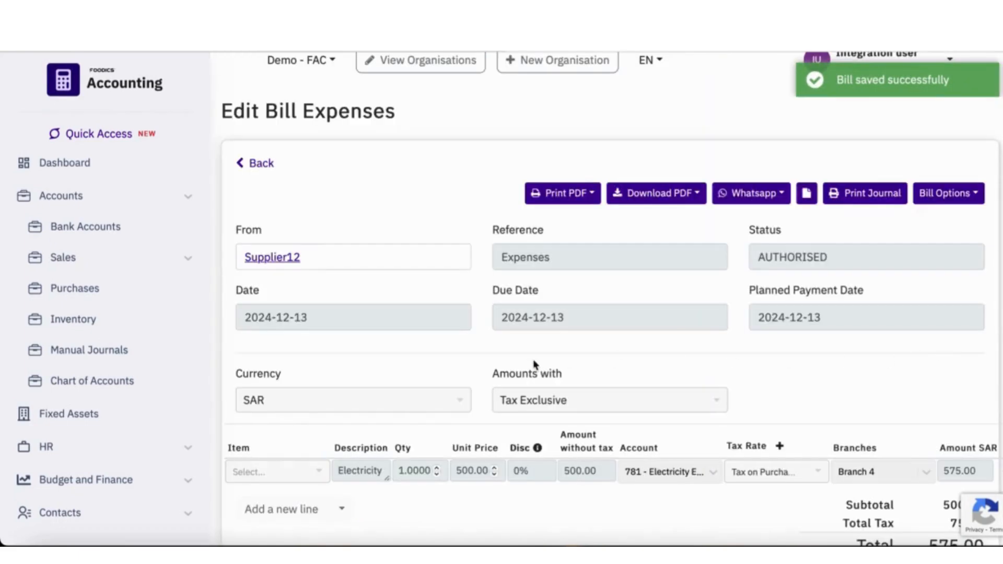
- Open the Supplier12 Expenses bill from the bills awaiting payment and add its full 575.00 SAR payment from Bank (251)
{"action": "left_click", "coordinate": [259, 165]}
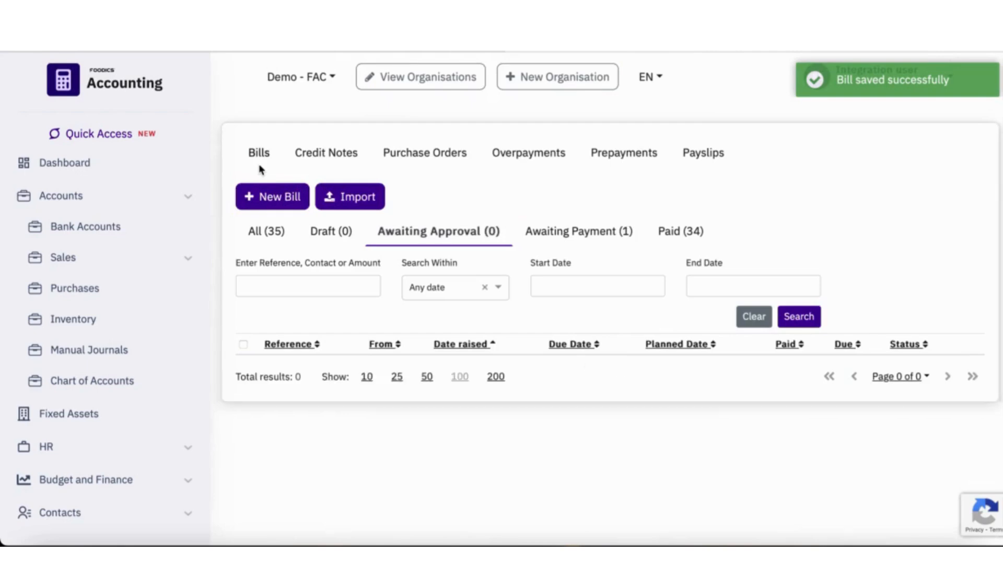
{"action": "left_click", "coordinate": [589, 236]}
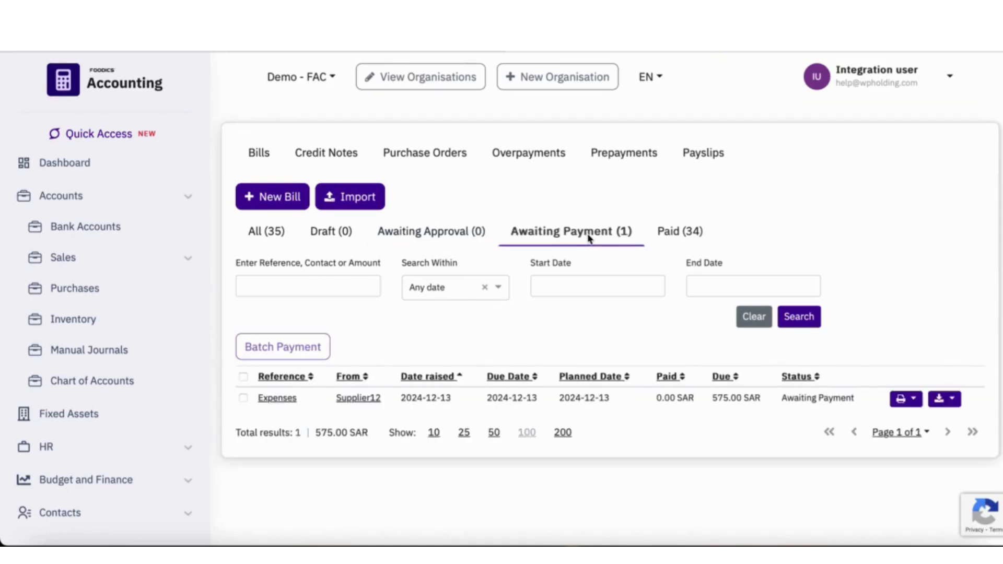
{"action": "left_click", "coordinate": [277, 399]}
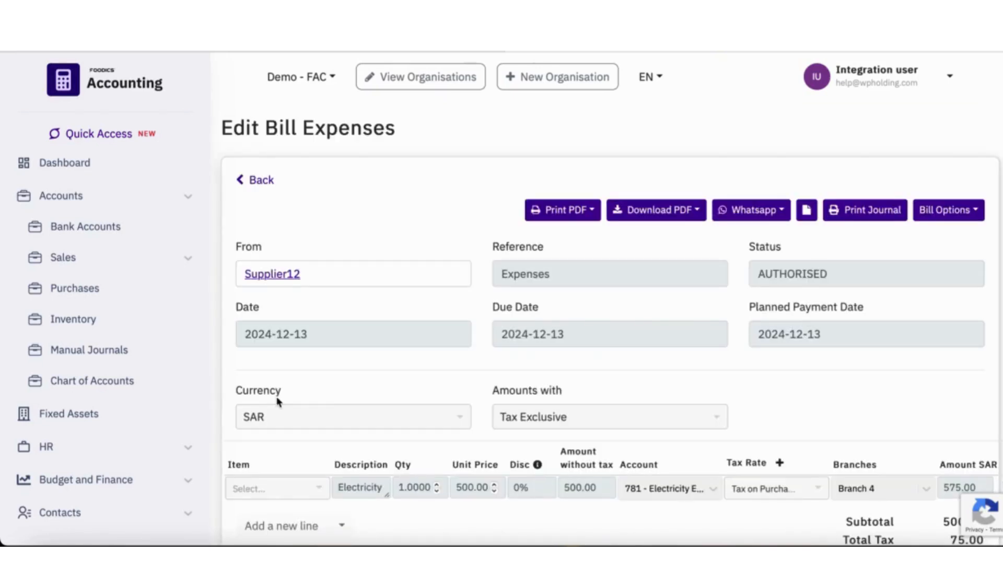
{"action": "scroll", "coordinate": [277, 401], "scroll_direction": "down", "scroll_amount": 6}
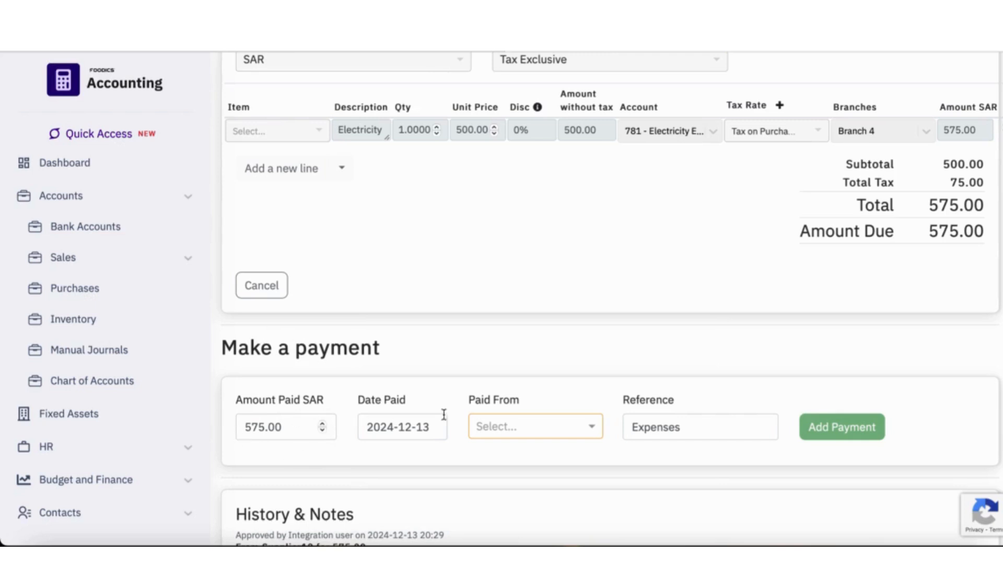
{"action": "left_click", "coordinate": [594, 431]}
{"action": "left_click", "coordinate": [523, 449]}
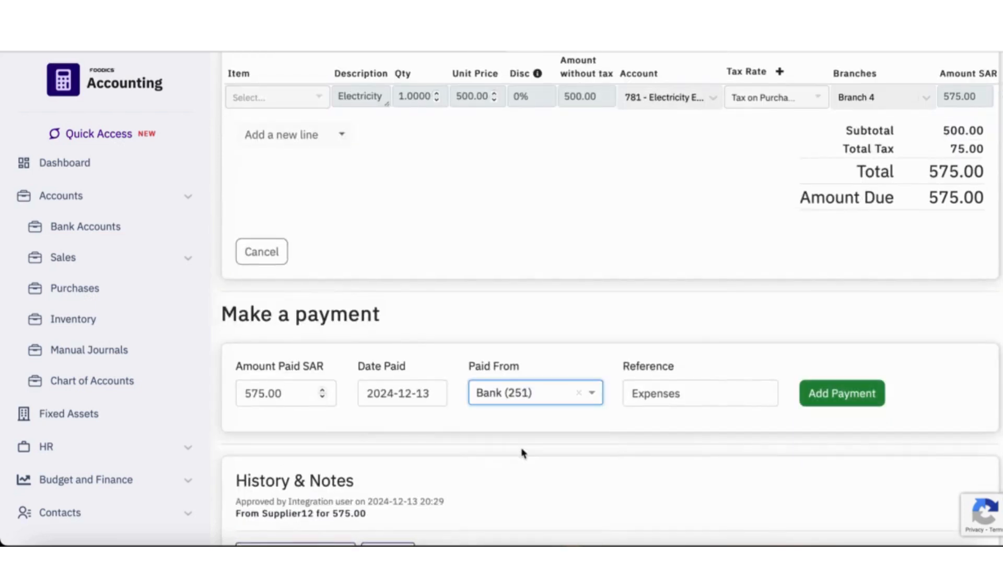
{"action": "left_click", "coordinate": [850, 401]}
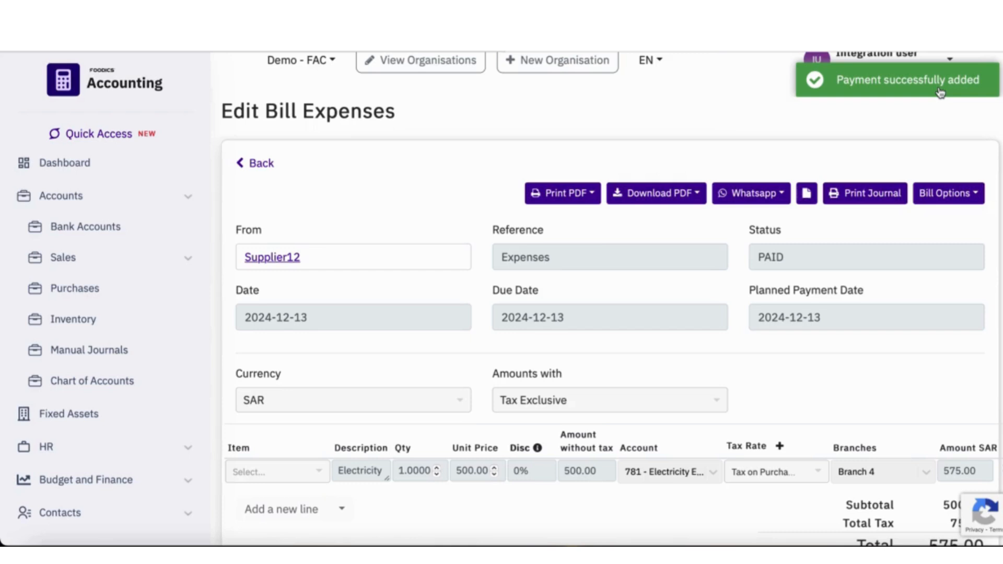
{"action": "left_click", "coordinate": [940, 93]}
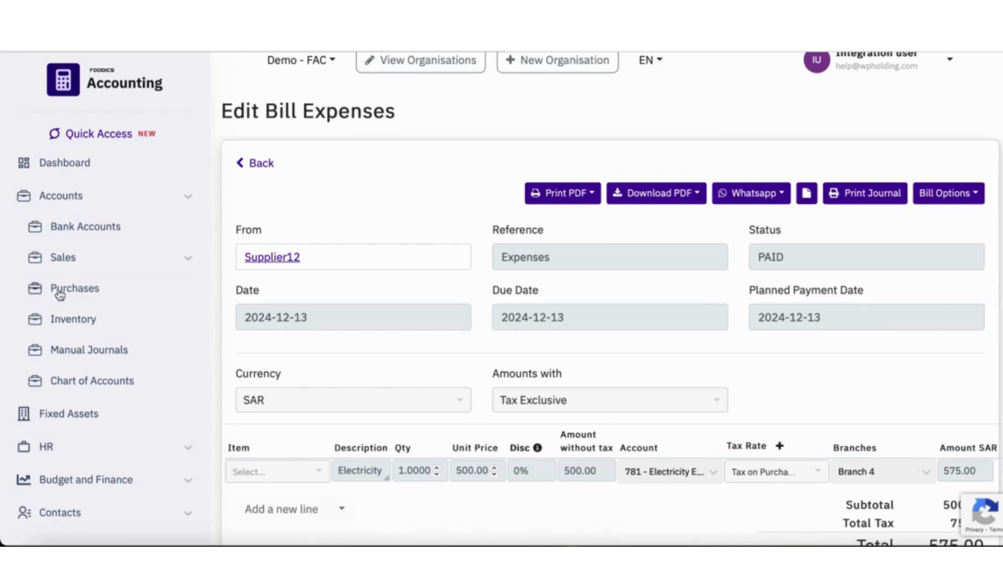
- Start a new credit note in the purchases credit notes list
{"action": "left_click", "coordinate": [81, 298]}
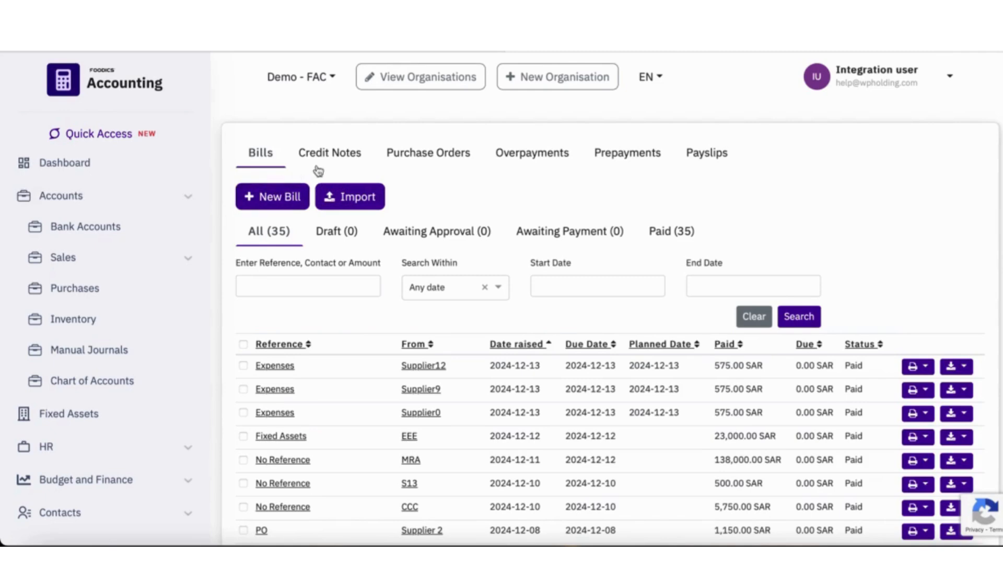
{"action": "left_click", "coordinate": [330, 153]}
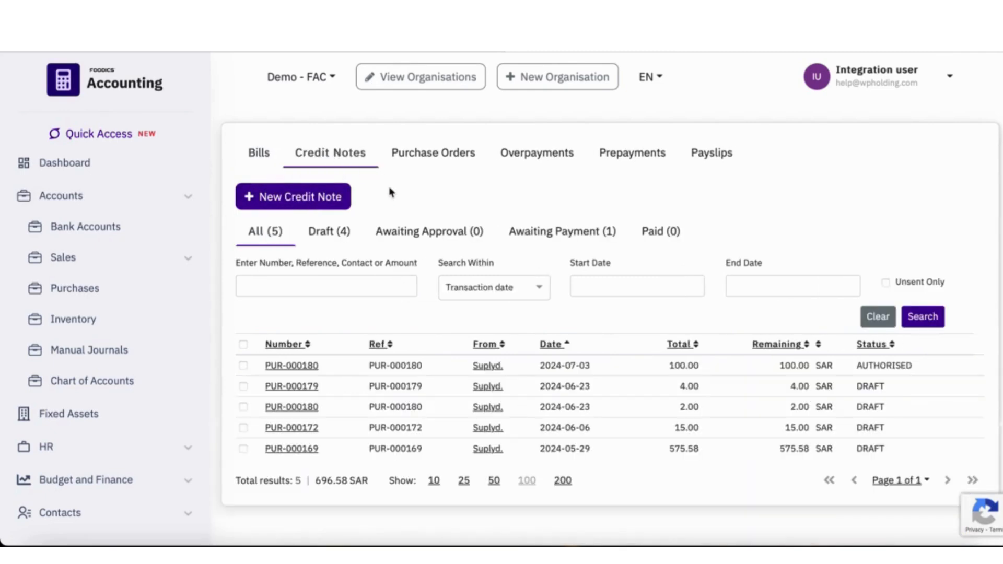
{"action": "left_click", "coordinate": [284, 203]}
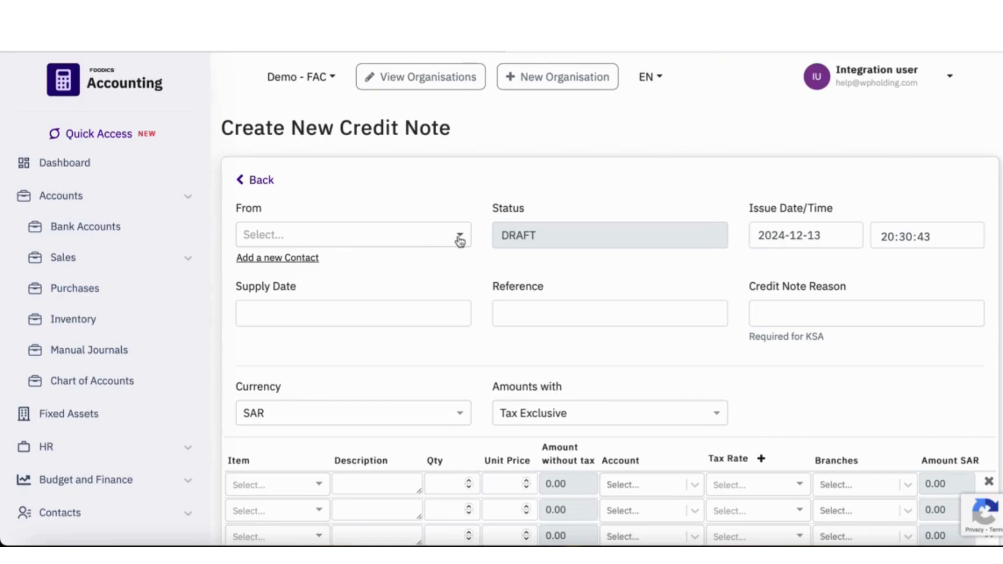
- Try to add a new contact named Supplier12 as the credit note's supplier
{"action": "left_click", "coordinate": [285, 259]}
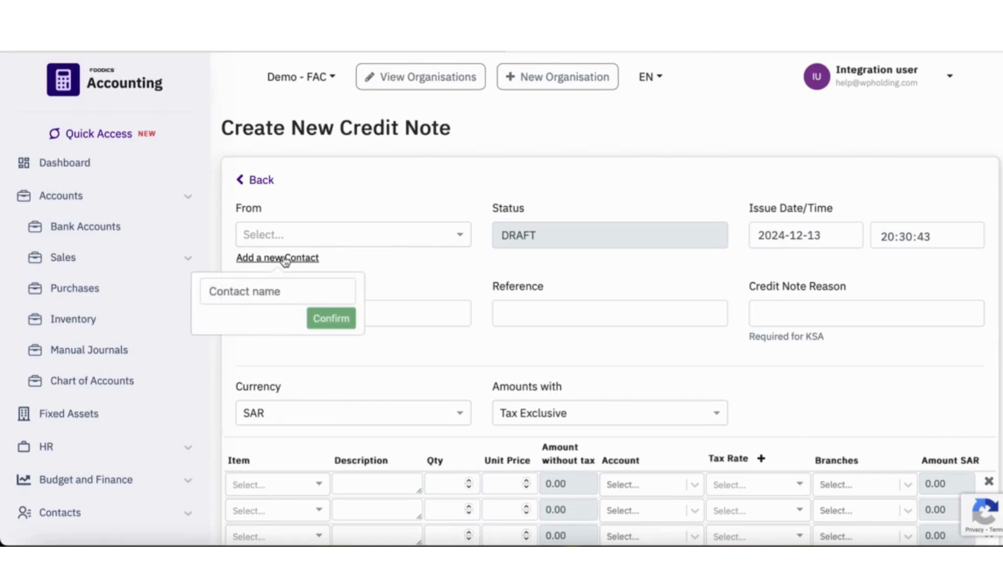
{"action": "left_click", "coordinate": [267, 291]}
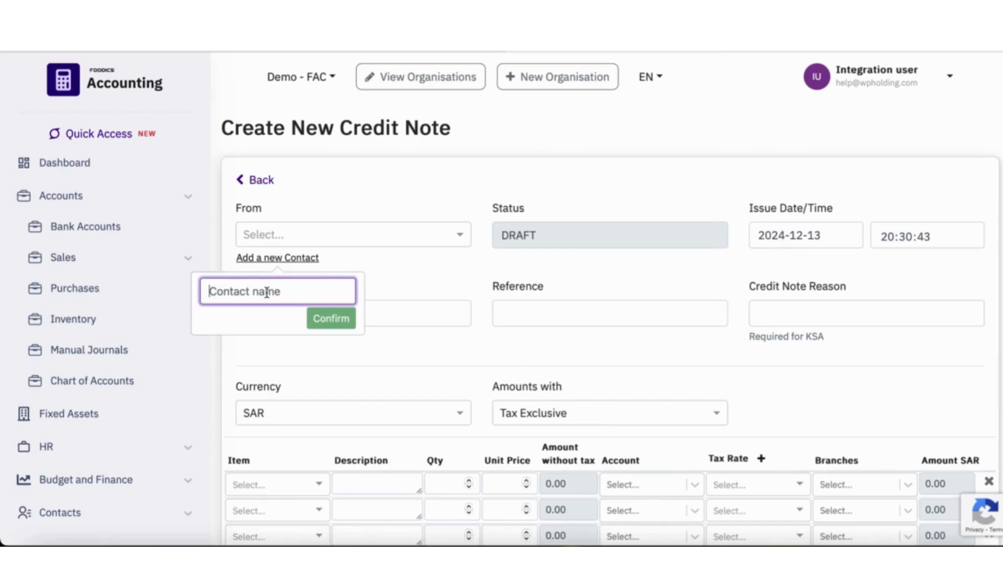
{"action": "type", "text": "Su"}
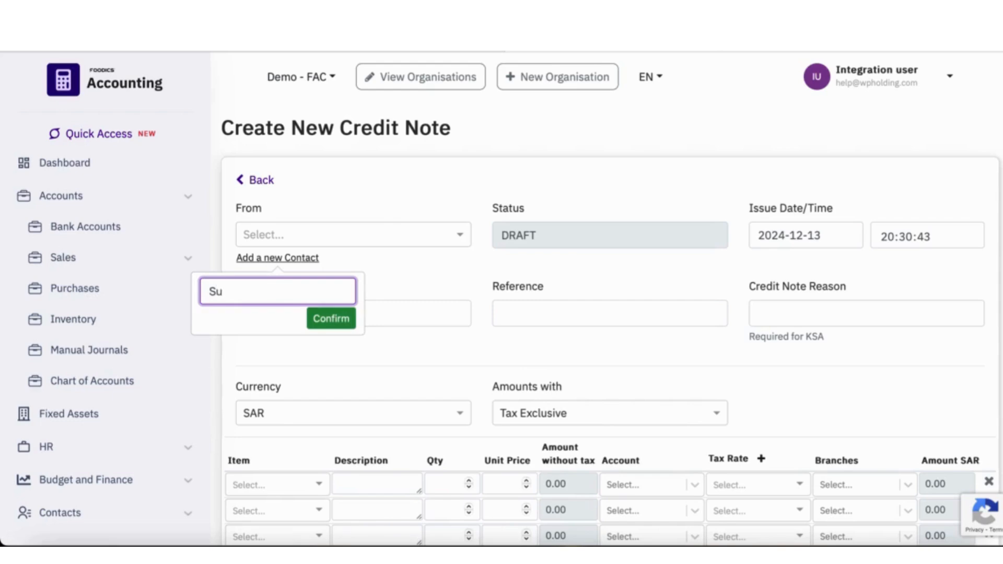
{"action": "type", "text": "pplier12"}
{"action": "left_click", "coordinate": [337, 316]}
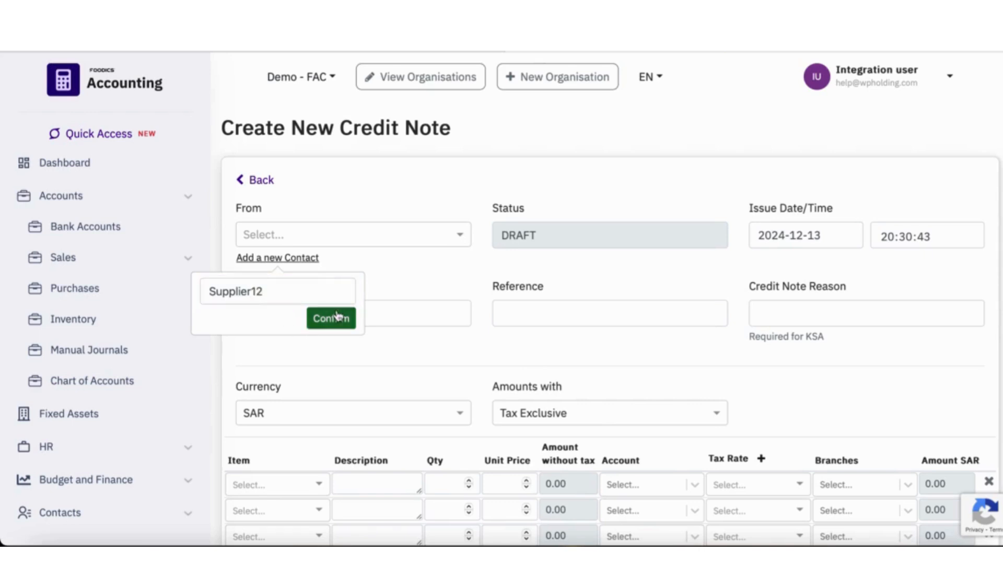
- Change the new contact's name to Supplier13 and add it as the credit note's supplier
{"action": "left_click", "coordinate": [276, 294]}
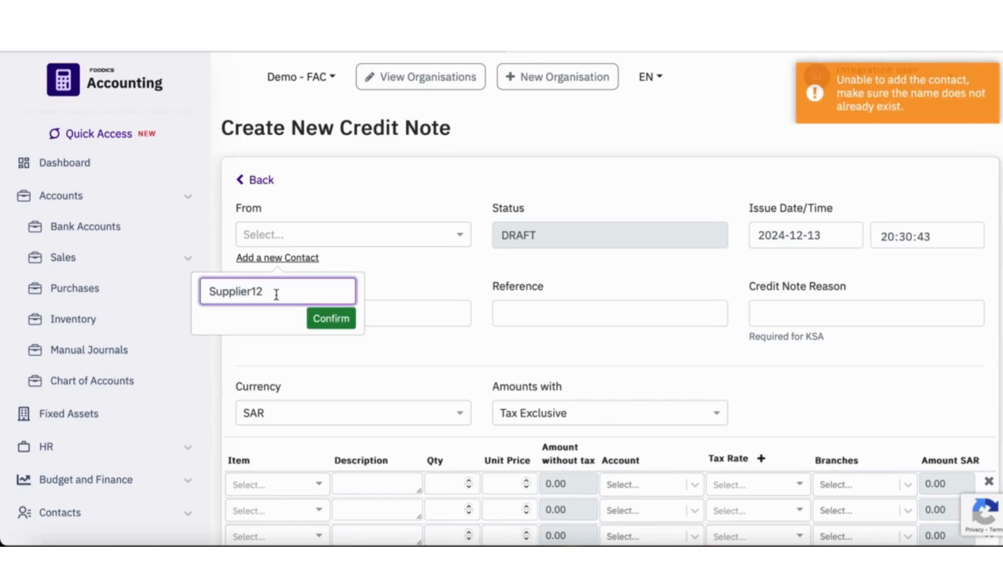
{"action": "key", "text": "BackSpace"}
{"action": "type", "text": "3"}
{"action": "left_click", "coordinate": [336, 321]}
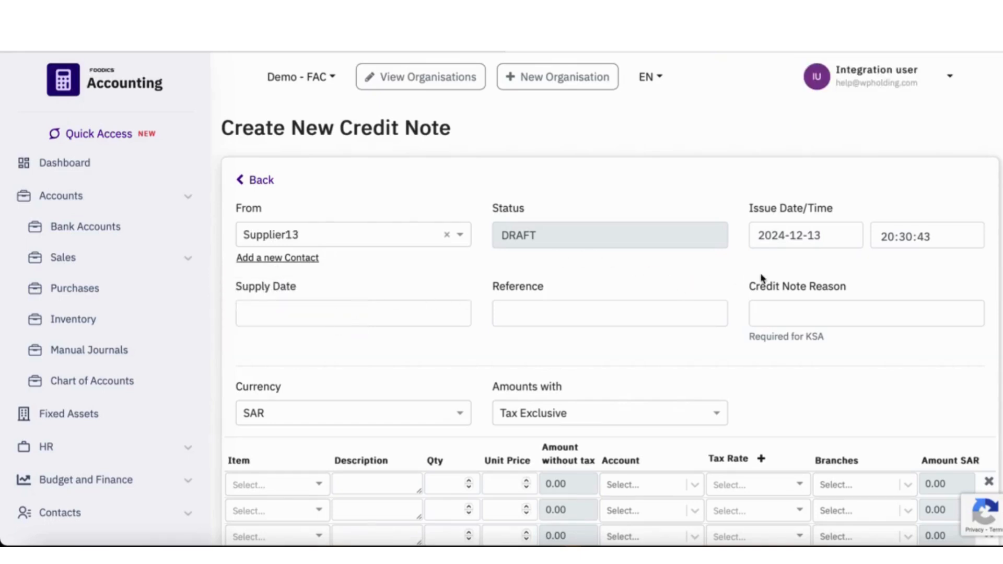
- Set the credit note's supply date to 2024-12-13, reference to "Credit" and reason to "Return"
{"action": "left_click", "coordinate": [310, 317]}
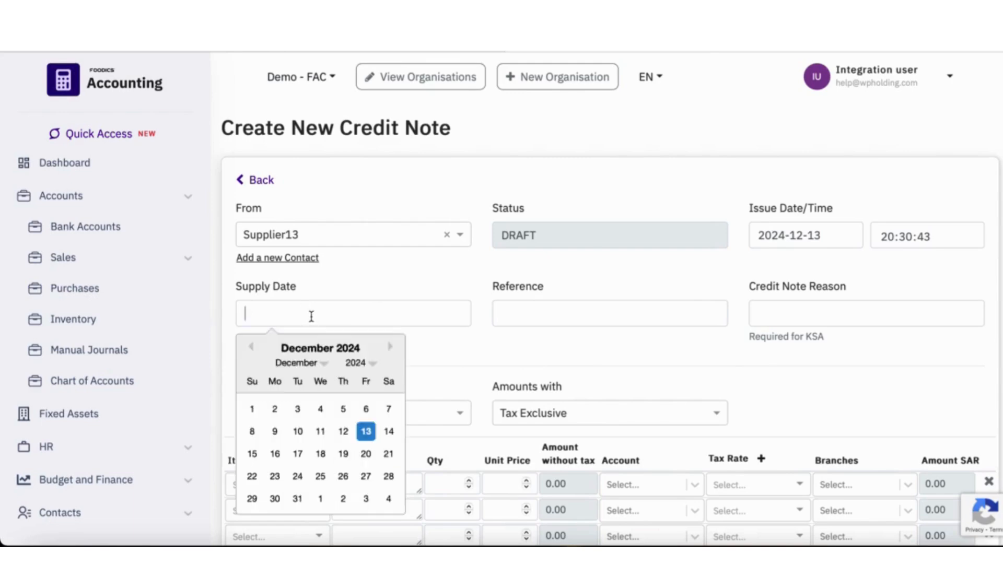
{"action": "left_click", "coordinate": [366, 431]}
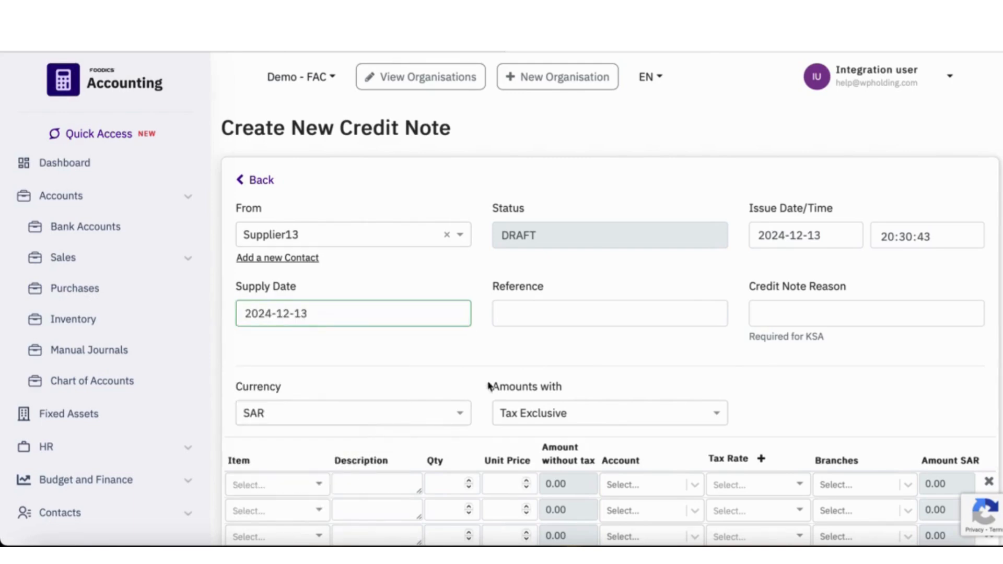
{"action": "left_click", "coordinate": [644, 315]}
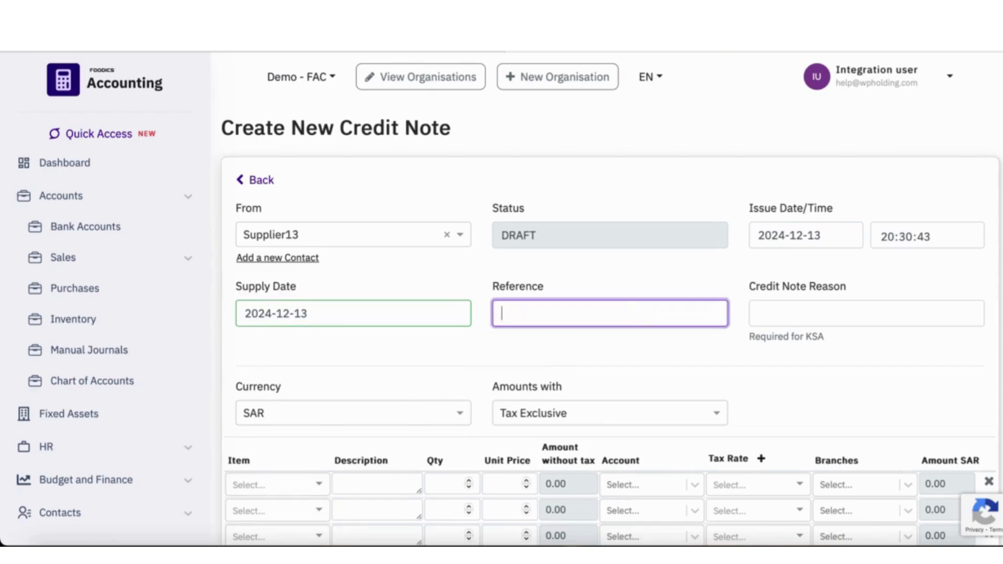
{"action": "type", "text": "Credit"}
{"action": "left_click", "coordinate": [862, 315]}
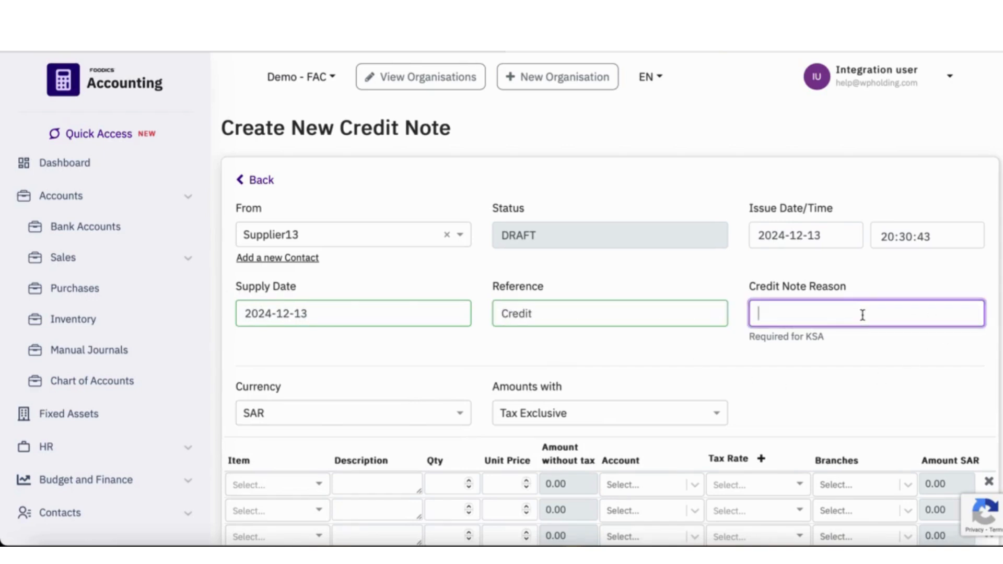
{"action": "type", "text": "Return"}
{"action": "left_click", "coordinate": [775, 393]}
- Select the Gift Cards item on the first credit note line and describe it as "Return"
{"action": "scroll", "coordinate": [776, 393], "scroll_direction": "down", "scroll_amount": 3}
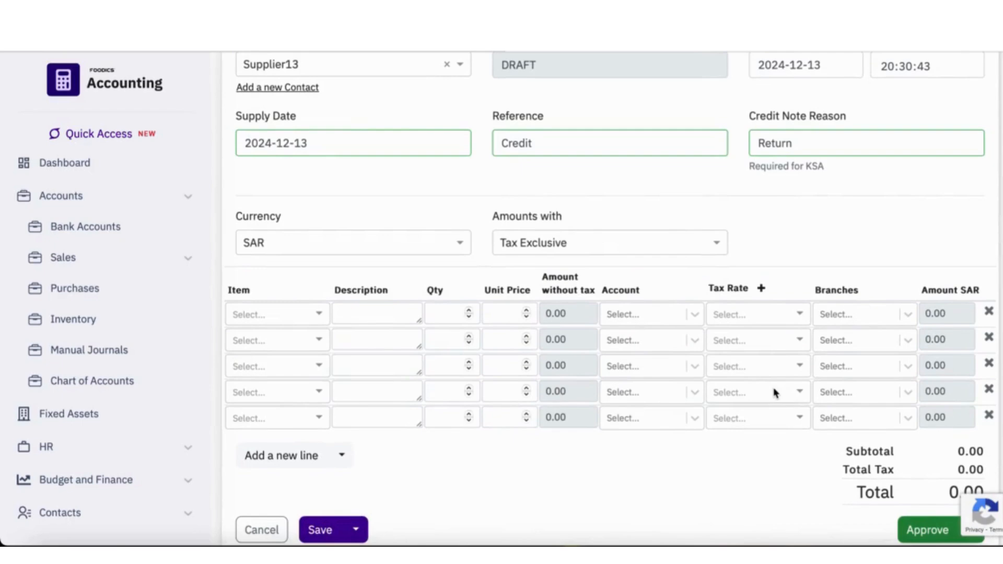
{"action": "left_click", "coordinate": [323, 314]}
{"action": "left_click", "coordinate": [292, 371]}
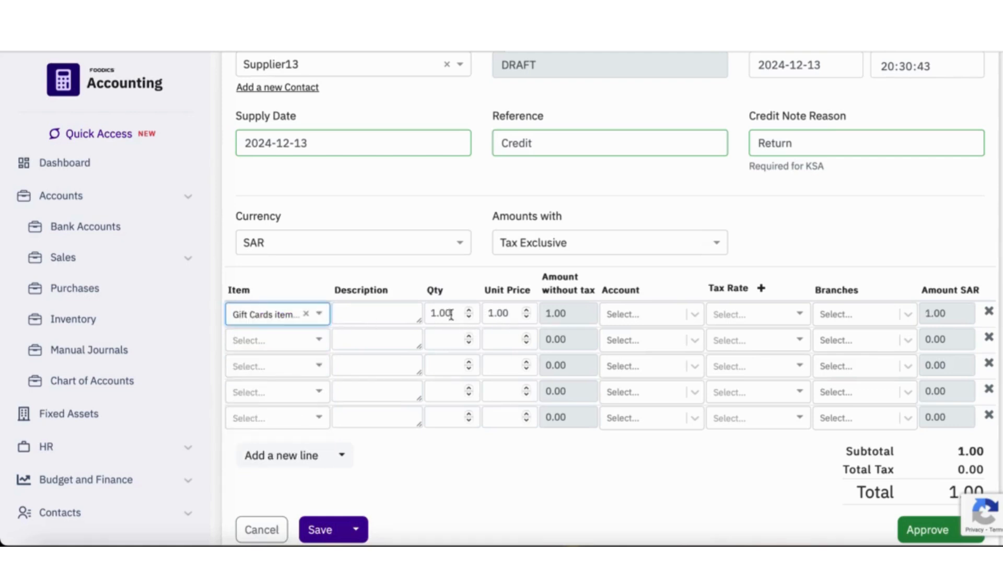
{"action": "left_click", "coordinate": [394, 313]}
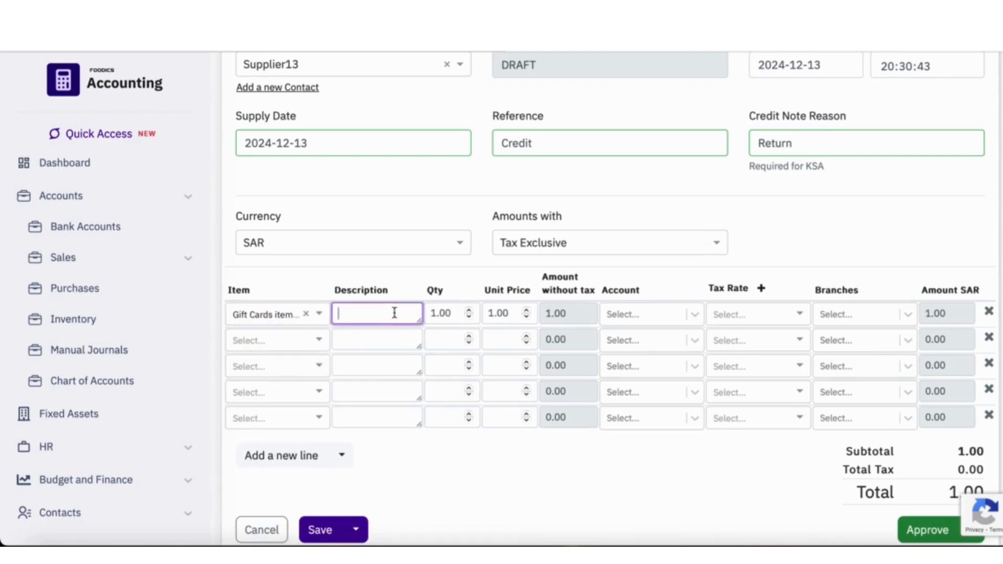
{"action": "type", "text": "Return"}
- Assign the Gift Cards line to account 600 - Sales/Revenue and Branch 4
{"action": "left_click", "coordinate": [638, 321]}
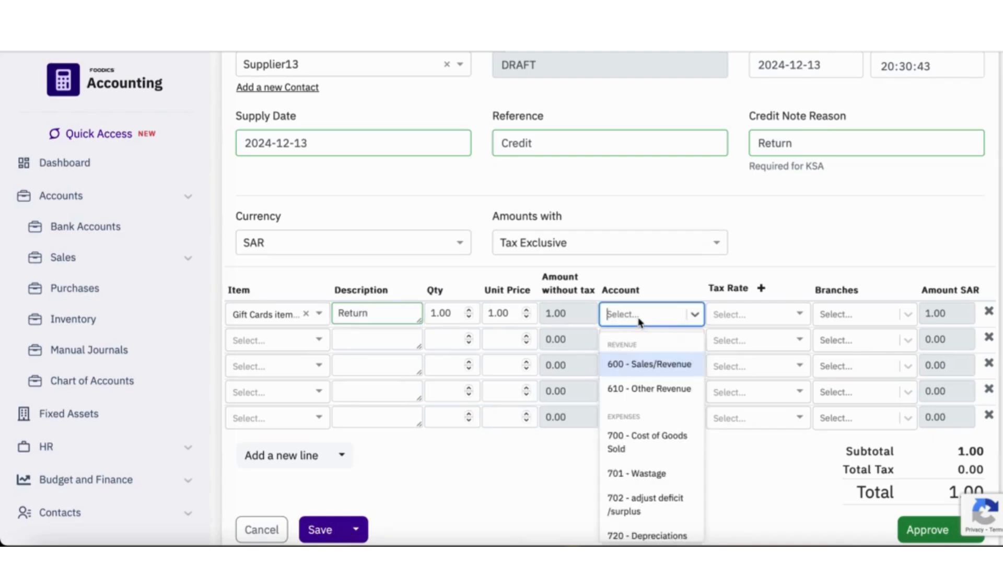
{"action": "left_click", "coordinate": [676, 367]}
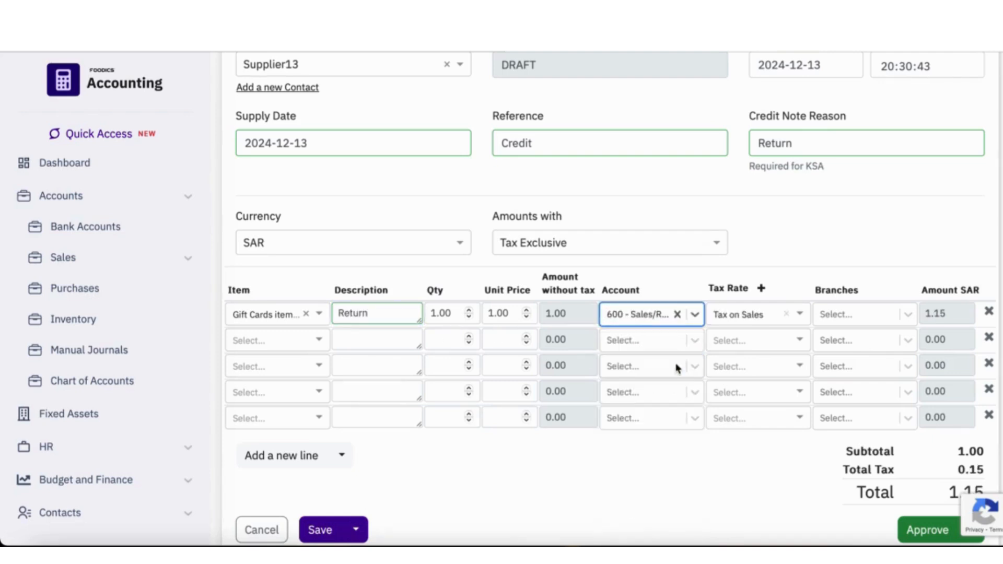
{"action": "left_click", "coordinate": [875, 325]}
{"action": "left_click", "coordinate": [852, 354]}
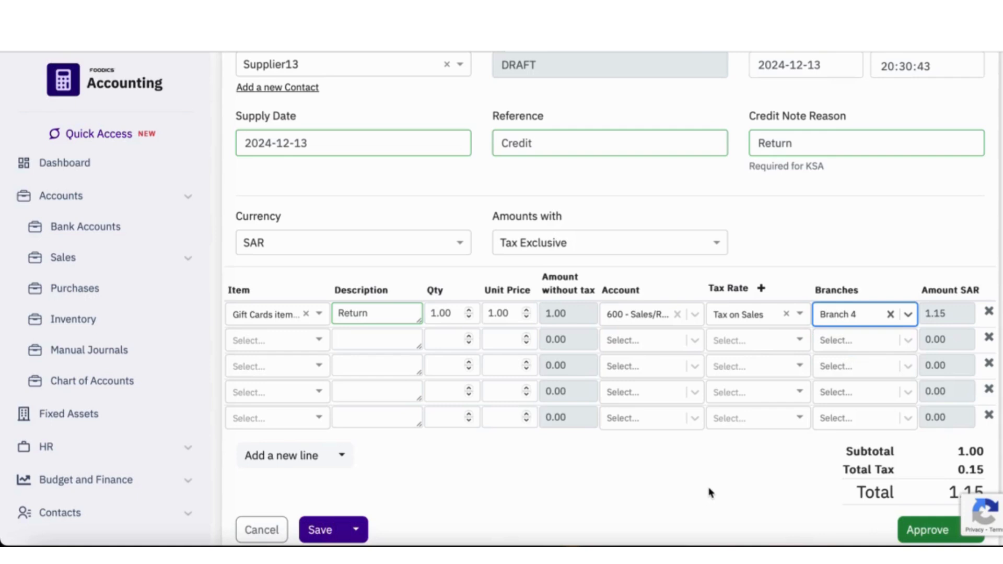
- Save the Supplier13 credit note as a draft and return to the credit notes list
{"action": "scroll", "coordinate": [709, 491], "scroll_direction": "down", "scroll_amount": 1}
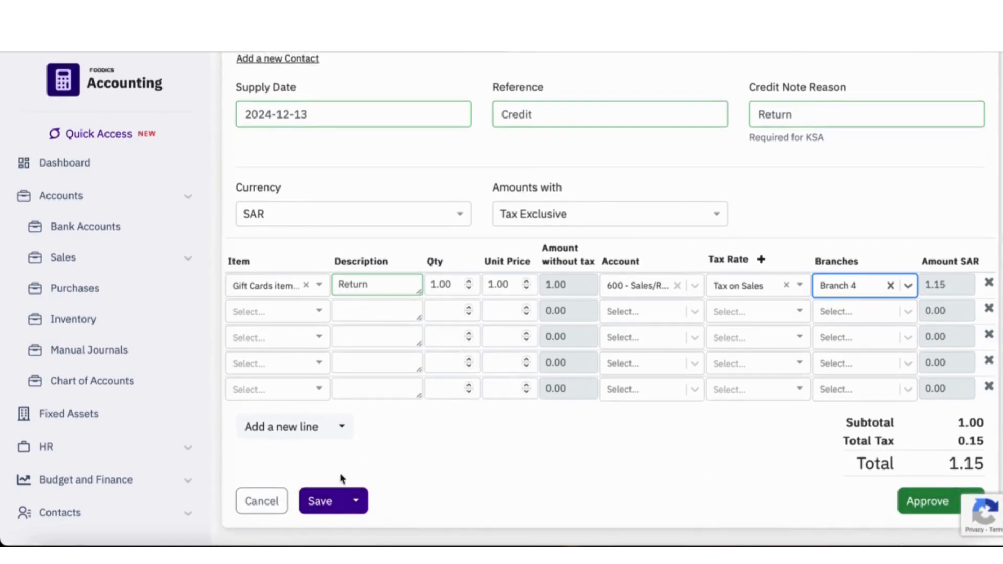
{"action": "left_click", "coordinate": [322, 511]}
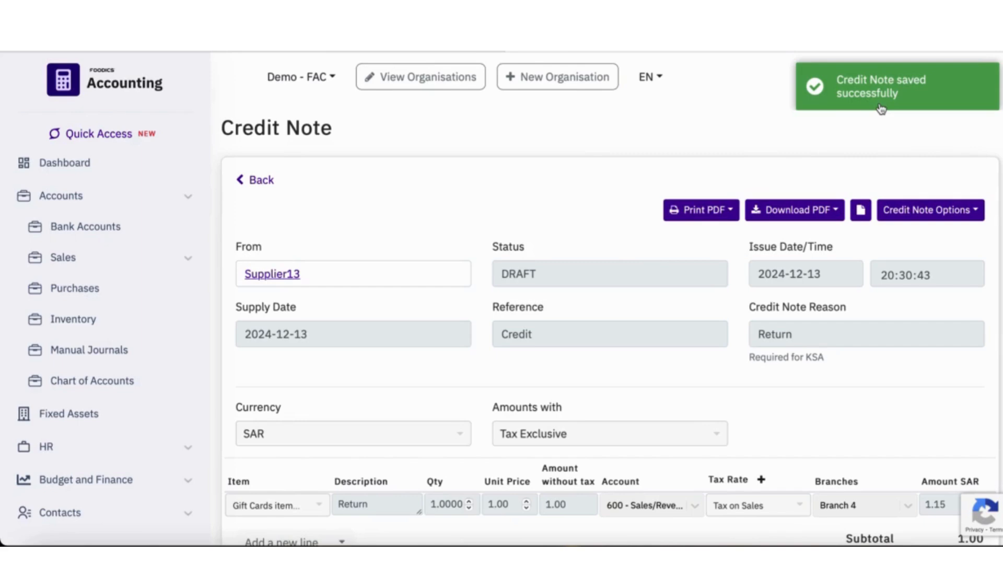
{"action": "left_click", "coordinate": [882, 107]}
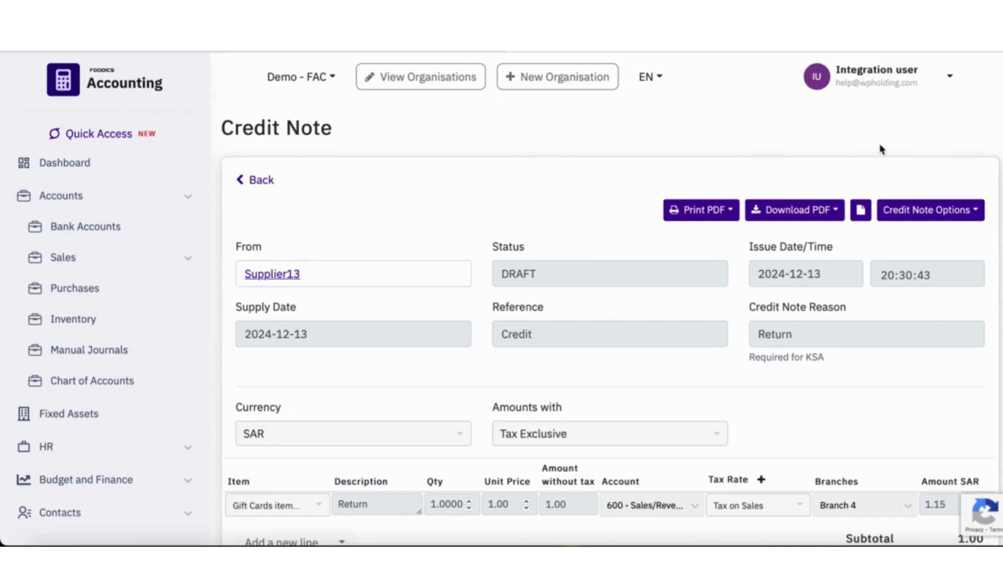
{"action": "left_click", "coordinate": [259, 179]}
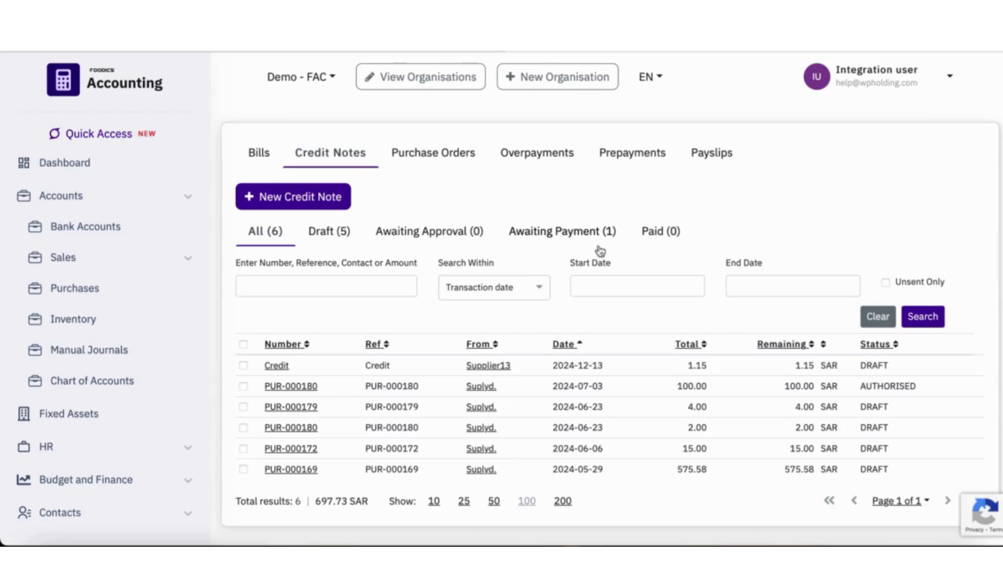
- Open the Suplyd. credit note from the ones awaiting payment and find its cash refund form
{"action": "left_click", "coordinate": [552, 231]}
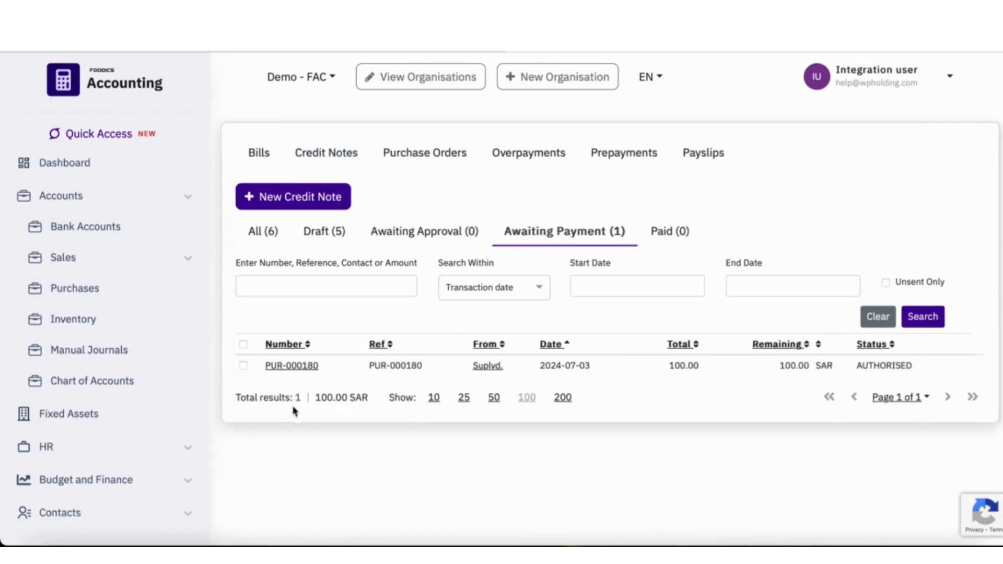
{"action": "left_click", "coordinate": [304, 366]}
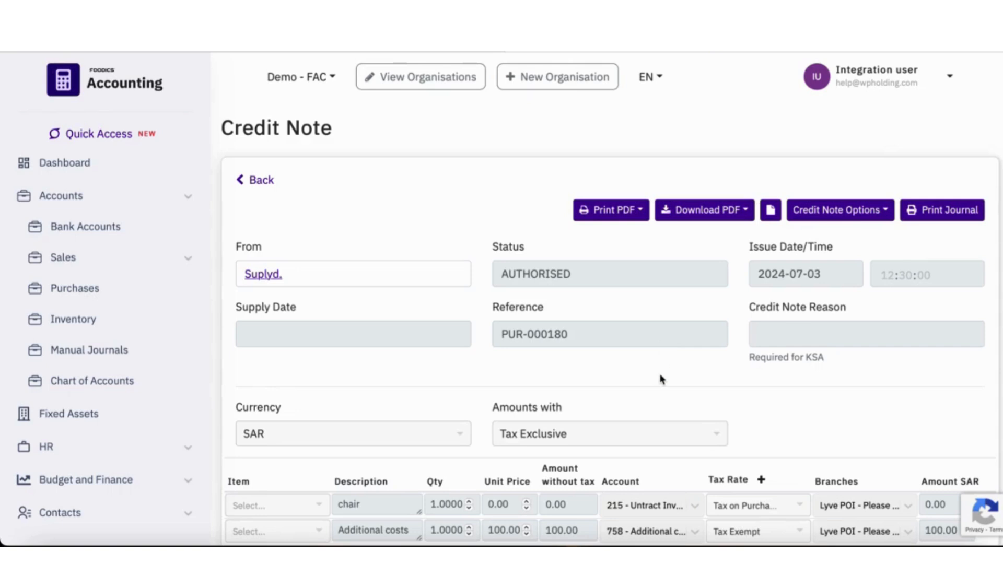
{"action": "scroll", "coordinate": [660, 378], "scroll_direction": "down", "scroll_amount": 6}
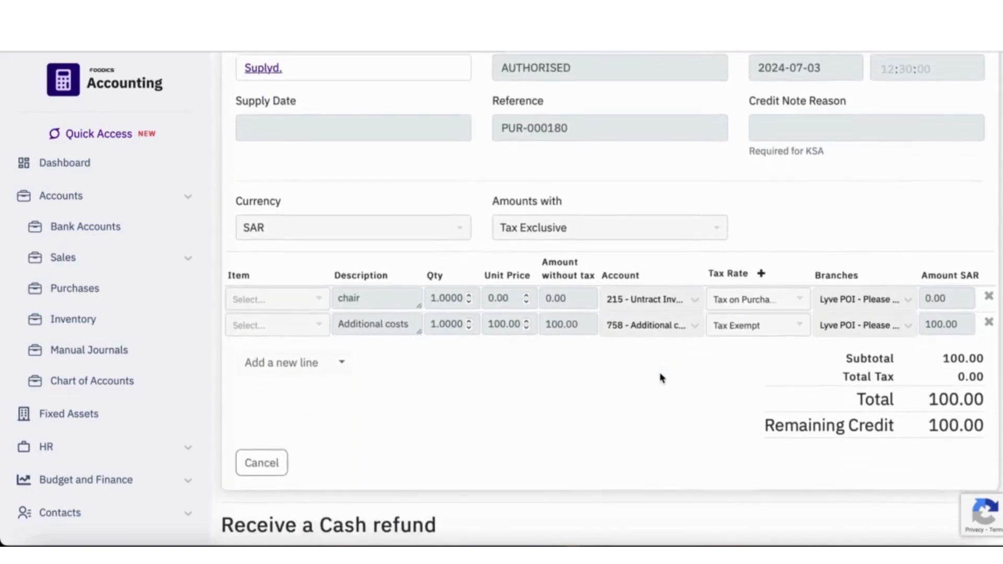
{"action": "scroll", "coordinate": [660, 379], "scroll_direction": "down", "scroll_amount": 2}
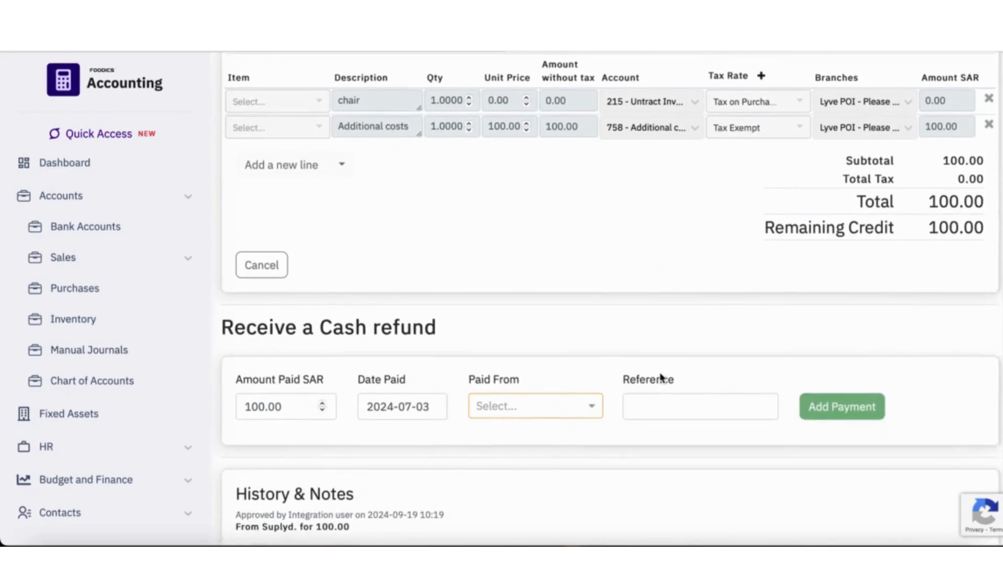
{"action": "scroll", "coordinate": [661, 379], "scroll_direction": "down", "scroll_amount": 1}
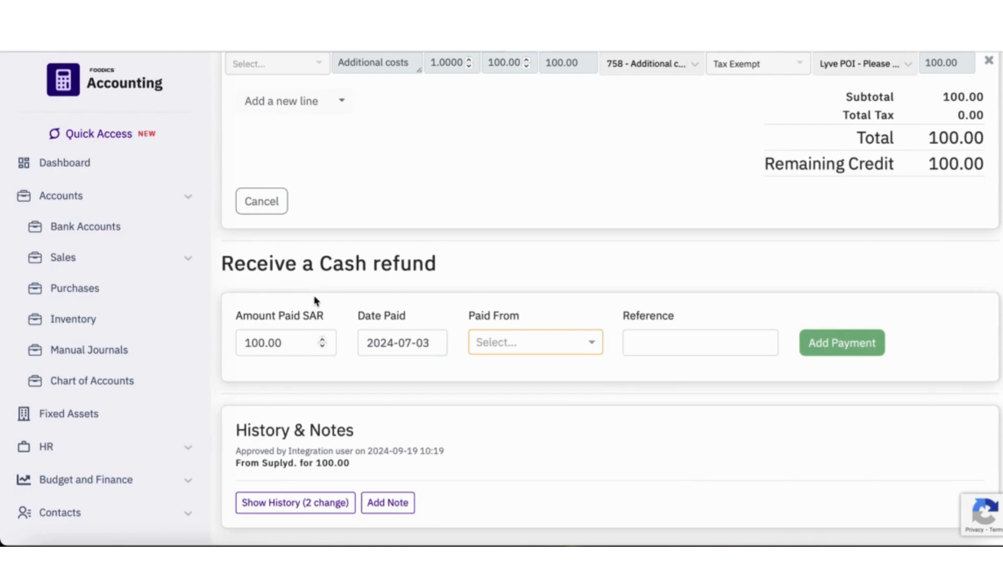
- Record the cash refund on the Suplyd. credit note through Bank (251) with the reference "Refund", and review the credit note
{"action": "left_click", "coordinate": [589, 346]}
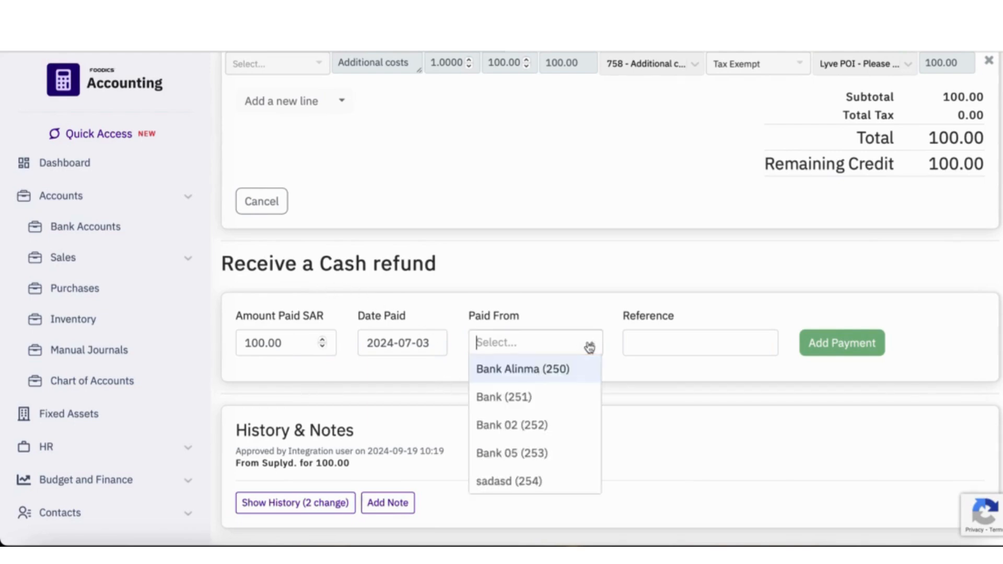
{"action": "left_click", "coordinate": [522, 398]}
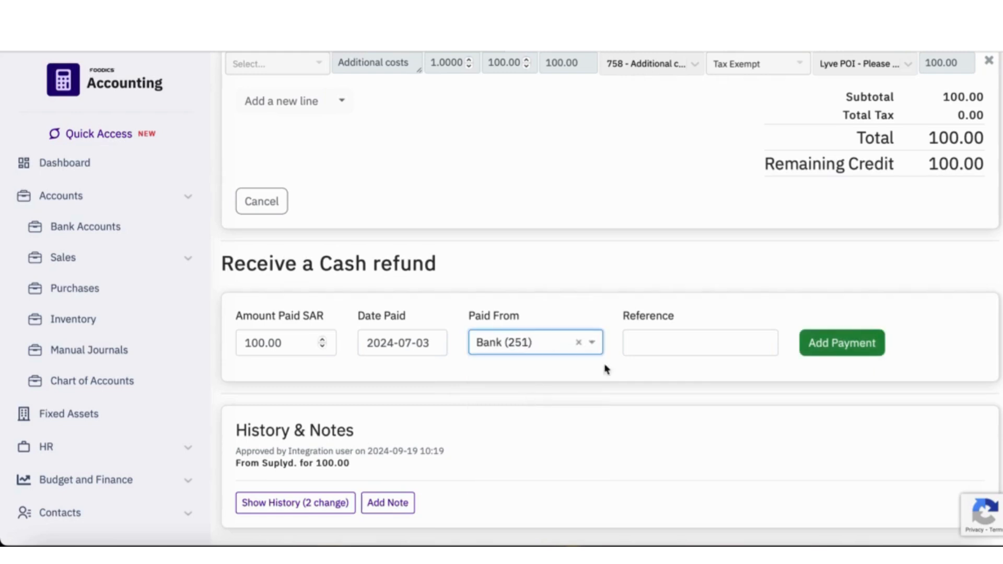
{"action": "left_click", "coordinate": [700, 343]}
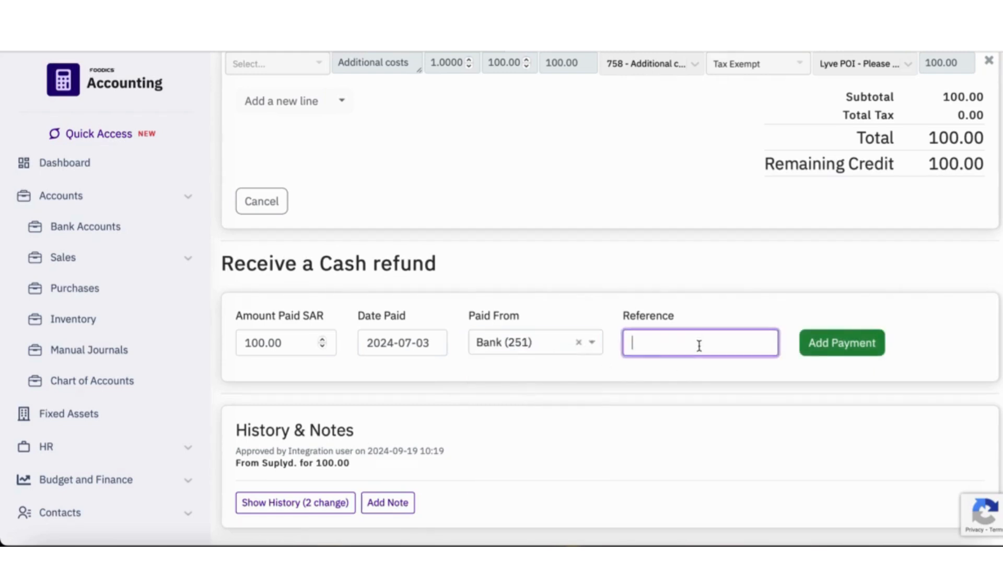
{"action": "type", "text": "Refund"}
{"action": "left_click", "coordinate": [853, 344]}
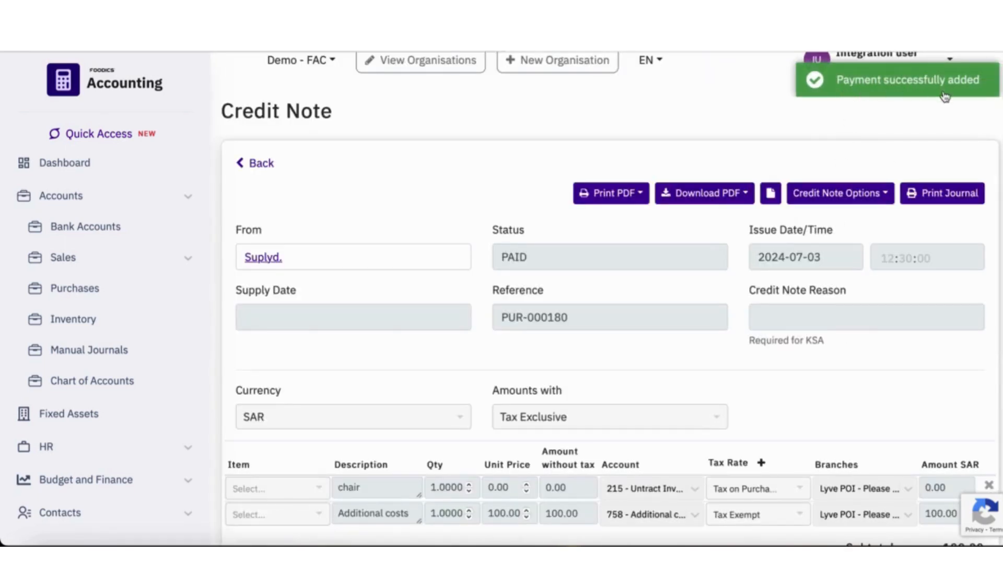
{"action": "scroll", "coordinate": [927, 340], "scroll_direction": "down", "scroll_amount": 4}
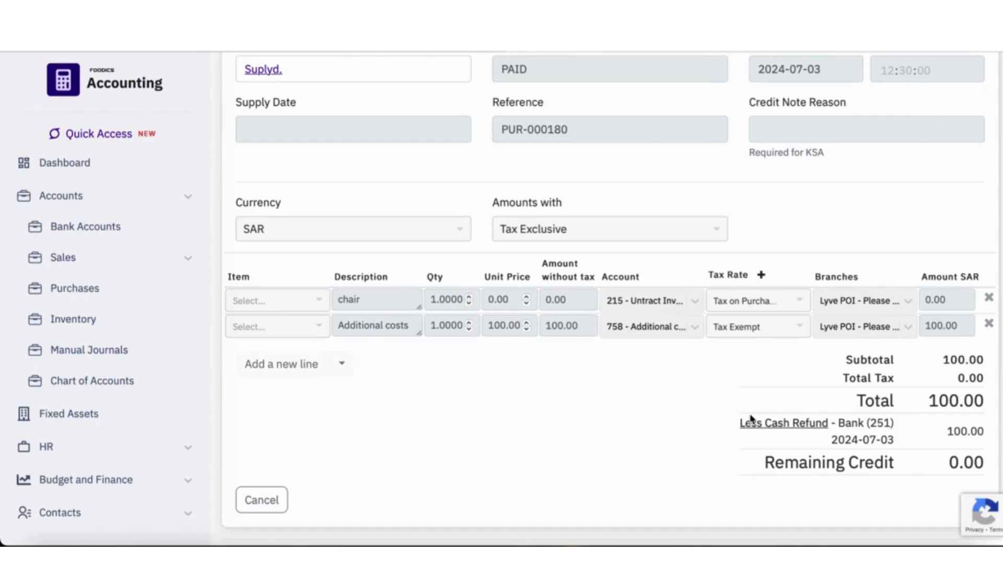
{"action": "scroll", "coordinate": [751, 418], "scroll_direction": "up", "scroll_amount": 4}
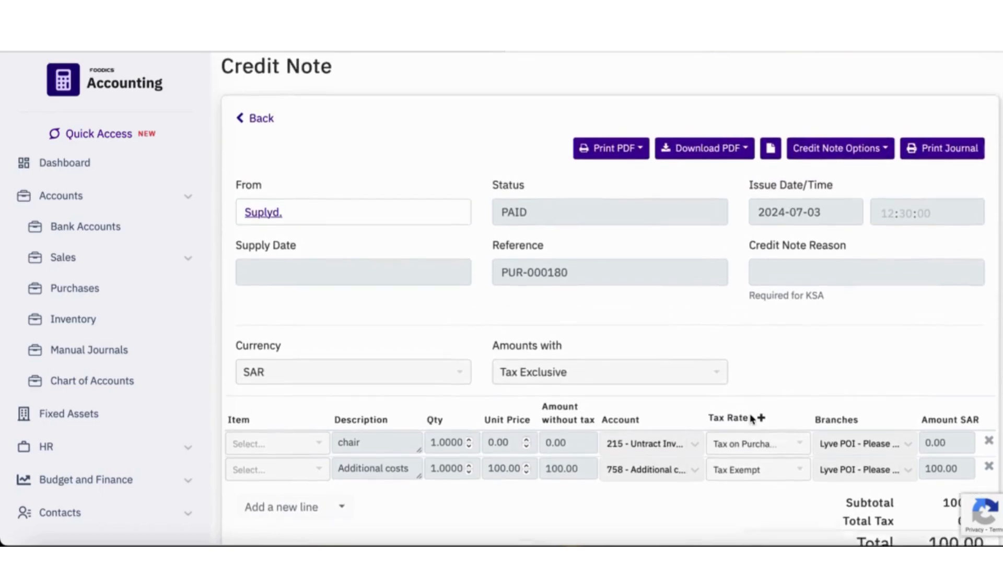